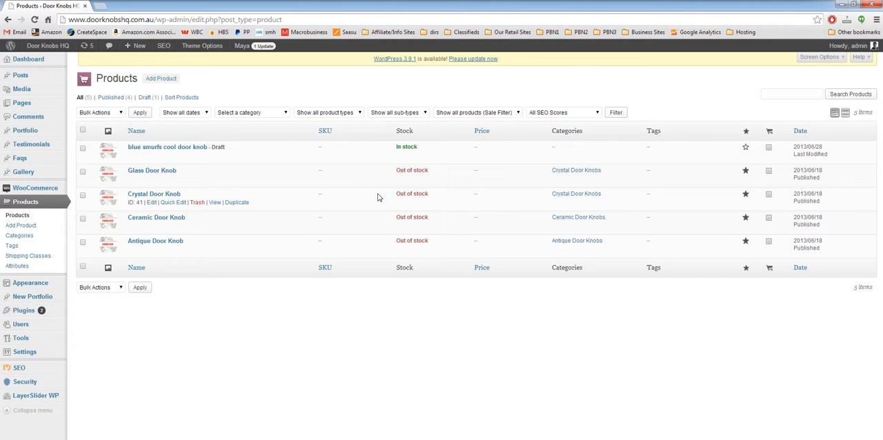
Start a new product and name it "Test Product"
left_click(159, 79)
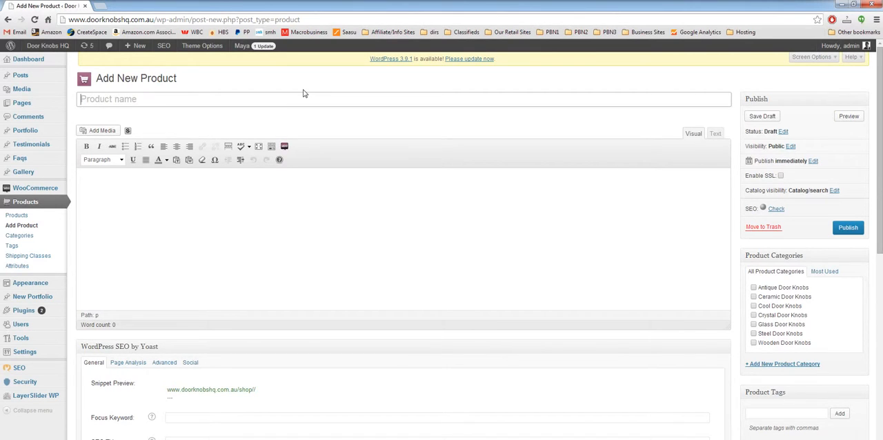
type("Test Product")
key("Tab")
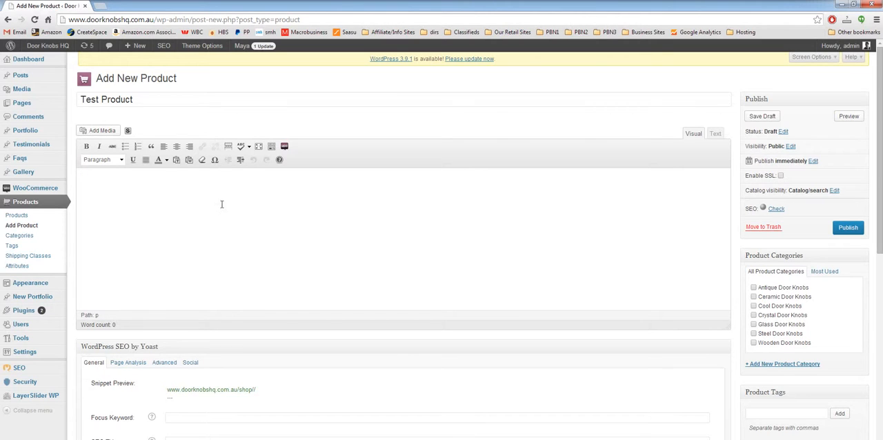
Enter "Test main description" as the product's main description
scroll(621, 398, "down", 3)
scroll(621, 398, "down", 3)
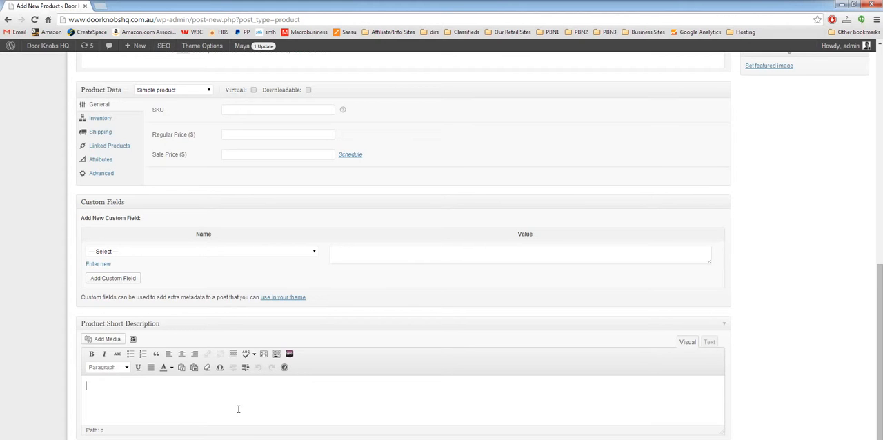
scroll(762, 386, "up", 10)
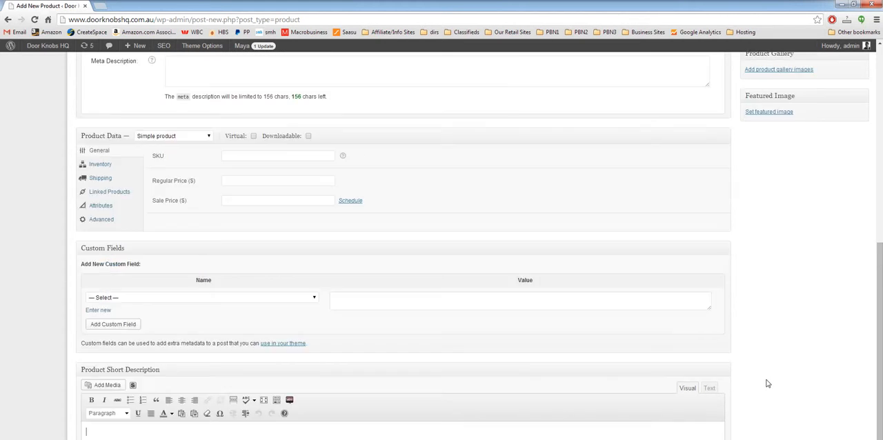
left_click(249, 249)
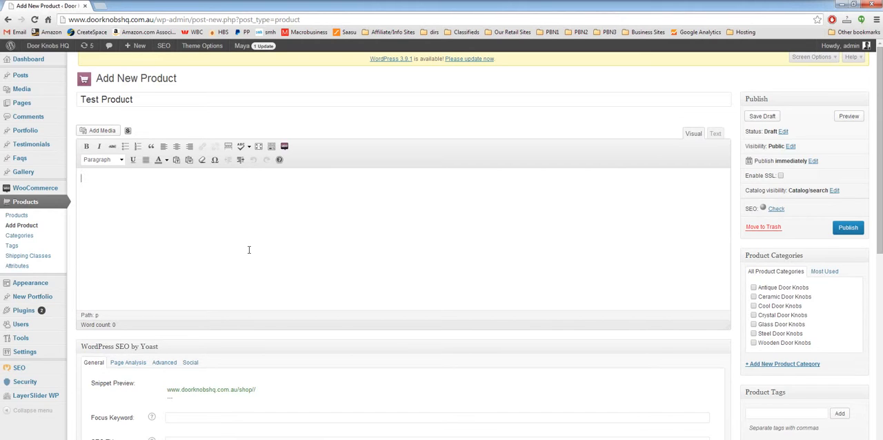
type("Test main descr")
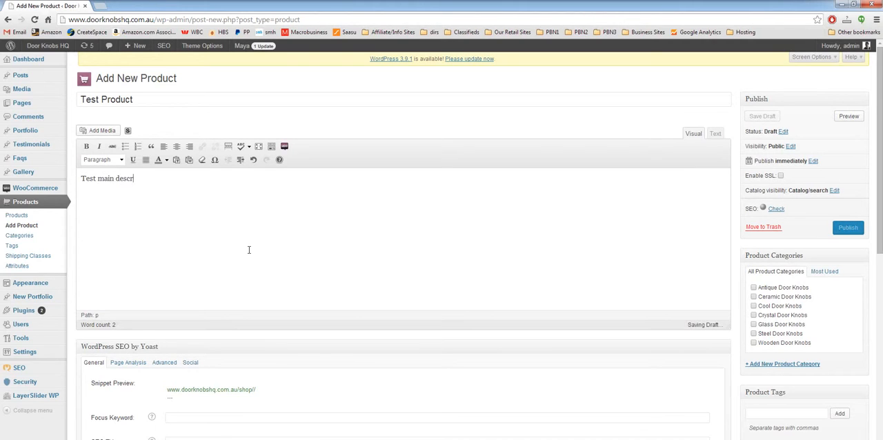
type("iption")
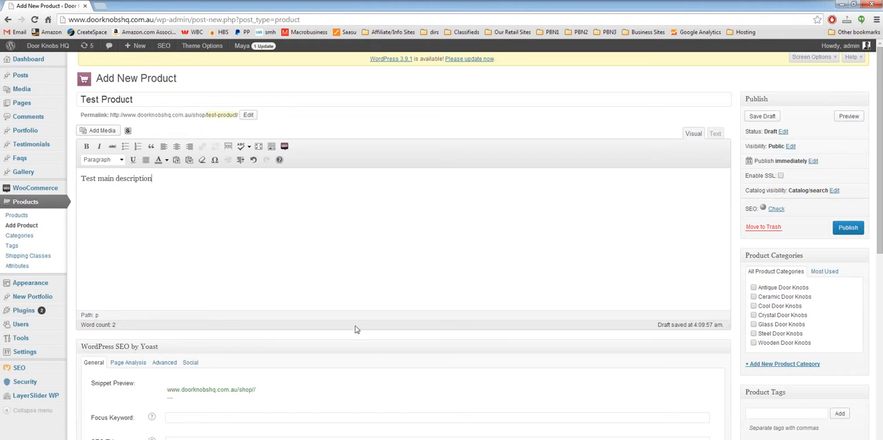
Enter "Test Short Description" as the product short description
scroll(459, 362, "down", 10)
left_click(122, 409)
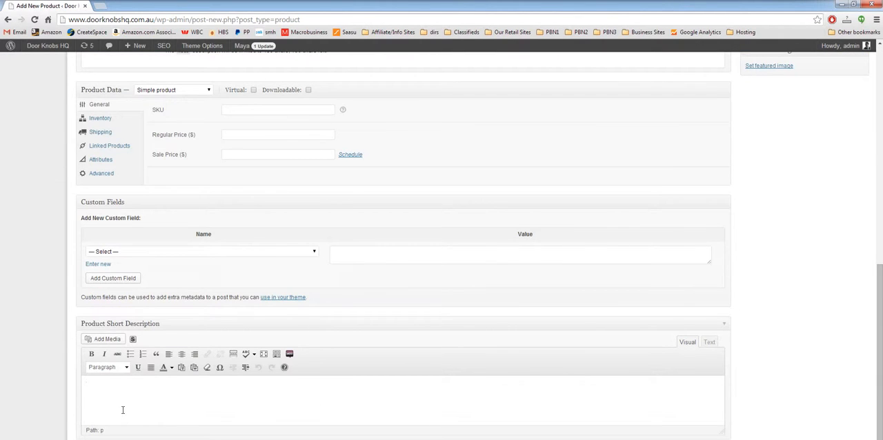
type("Test Short Description")
Publish the product and view its shop page in a separate browser tab
scroll(807, 269, "up", 10)
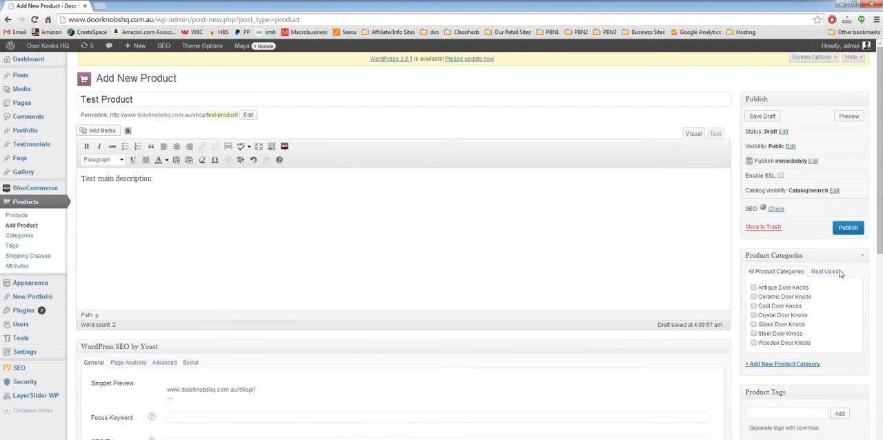
left_click(848, 229)
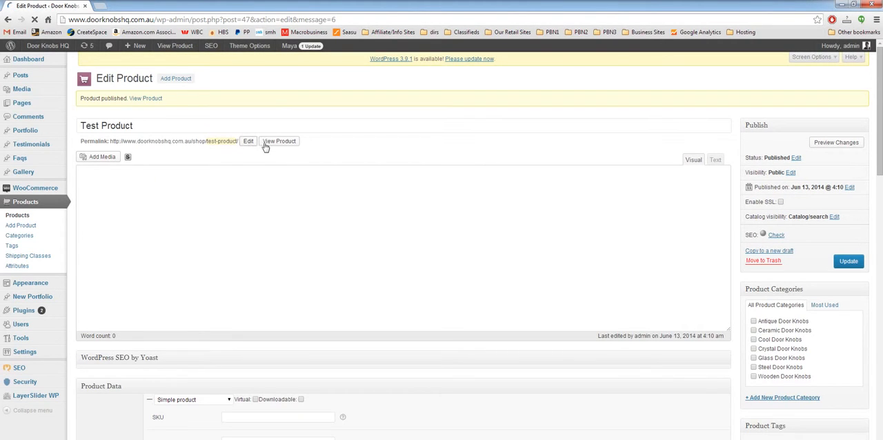
right_click(278, 146)
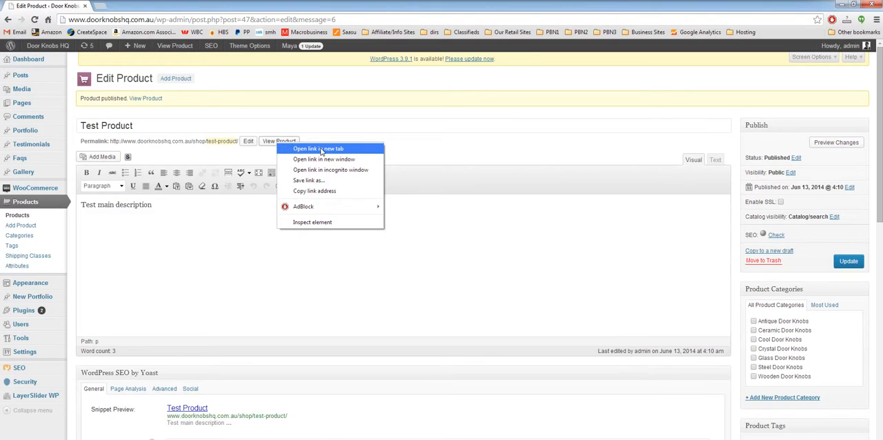
left_click(320, 151)
key("ctrl+Tab")
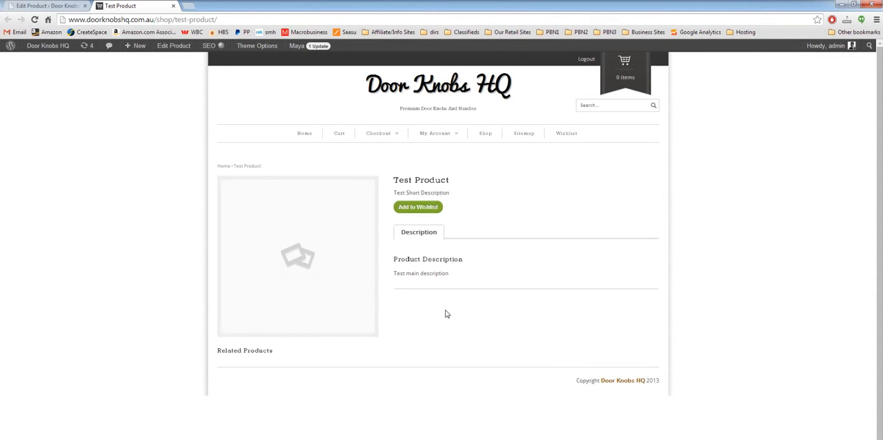
Return to editing the product and assign it only to the Glass Door Knobs category
left_click(65, 6)
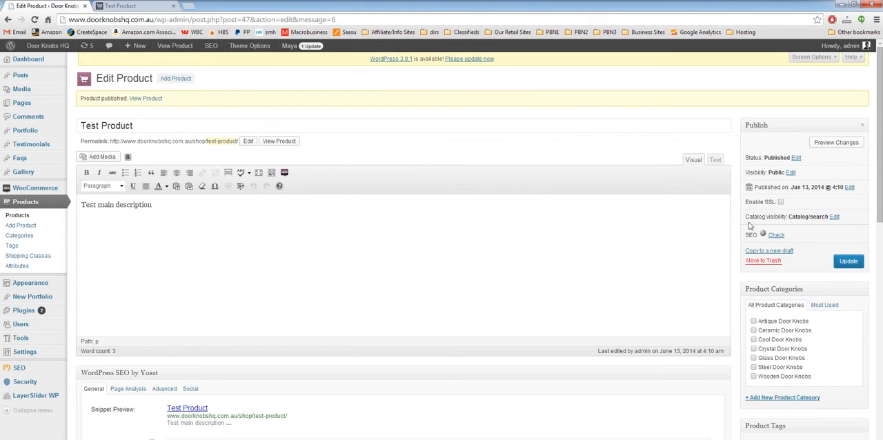
scroll(735, 235, "down", 1)
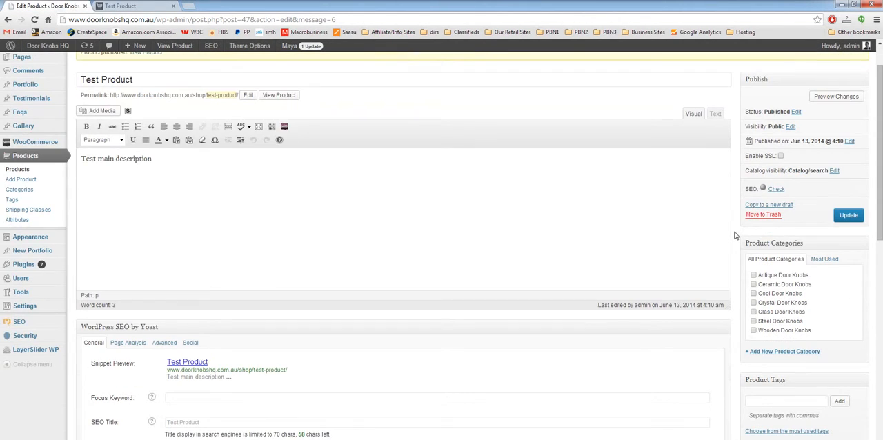
left_click(753, 303)
left_click(753, 302)
left_click(754, 312)
Fill in a new category named "Test Category", try Antique Door Knobs as its parent, and reset it to no parent without adding the category
left_click(782, 351)
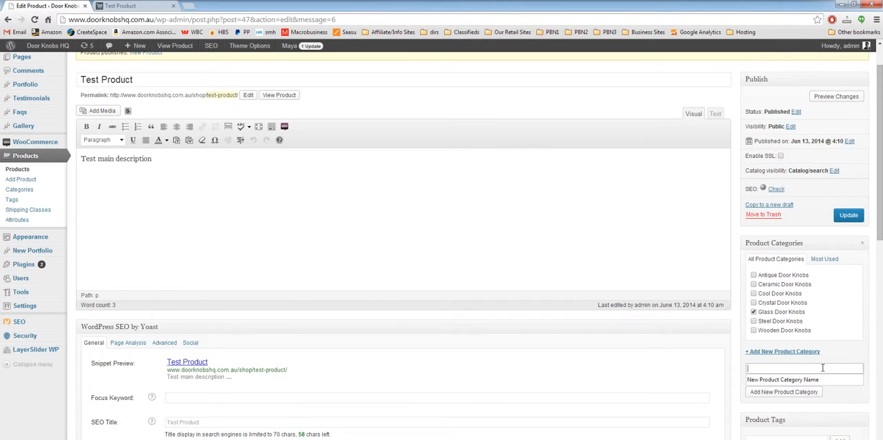
type("Test Category")
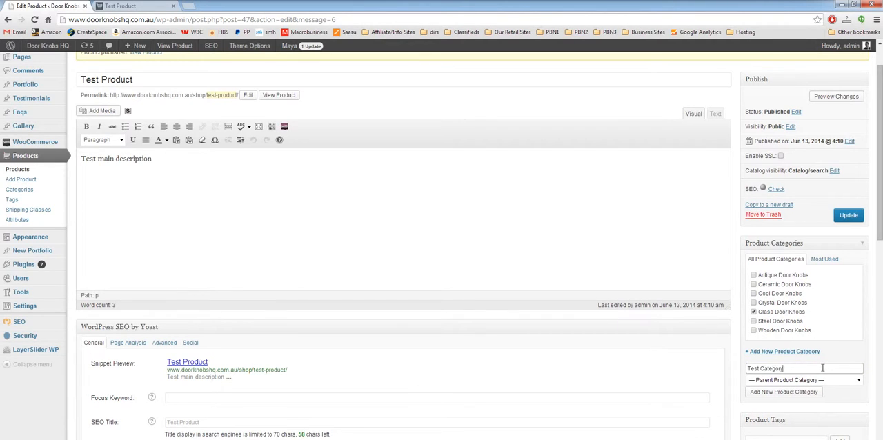
left_click(819, 384)
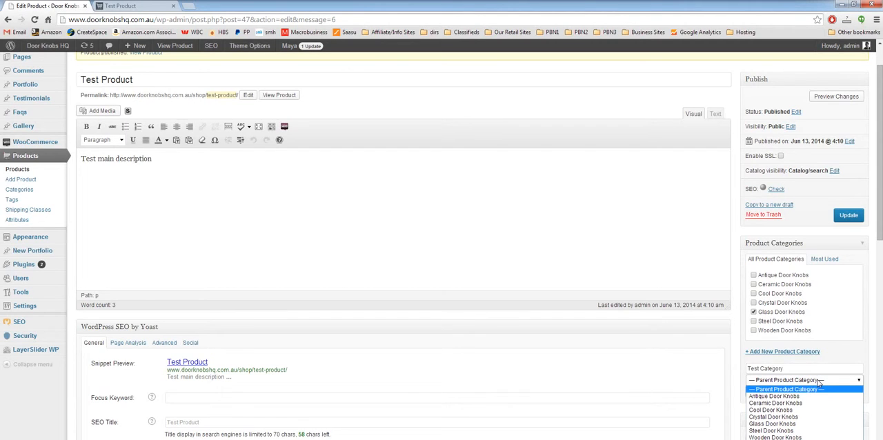
left_click(813, 396)
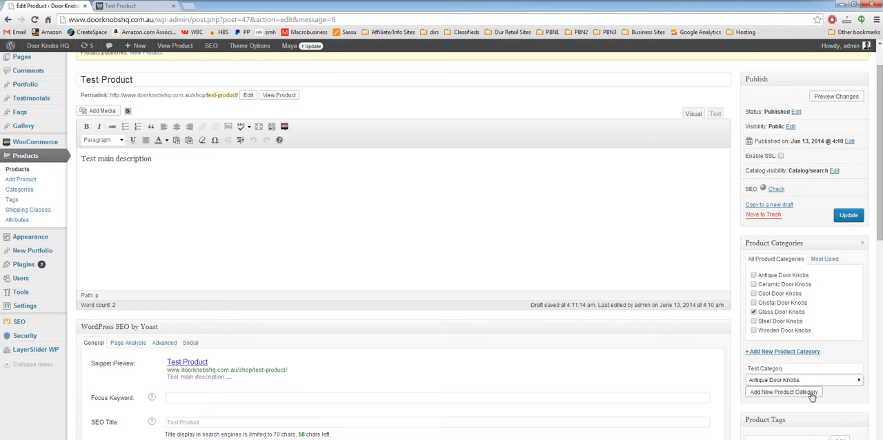
left_click(818, 380)
left_click(801, 388)
left_click(363, 314)
Look over the sections of the product edit page, from the main description through SEO and Product Data
scroll(363, 320, "down", 3)
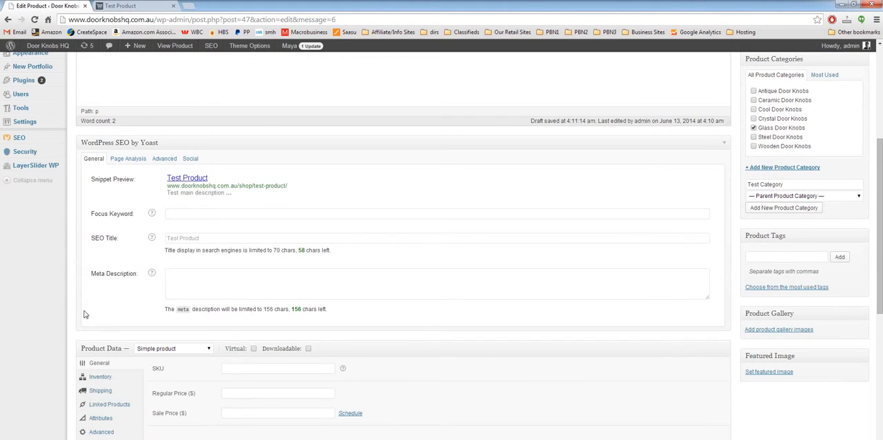
scroll(63, 316, "down", 1)
scroll(63, 317, "up", 1)
scroll(68, 256, "up", 2)
scroll(68, 257, "up", 2)
scroll(69, 257, "down", 4)
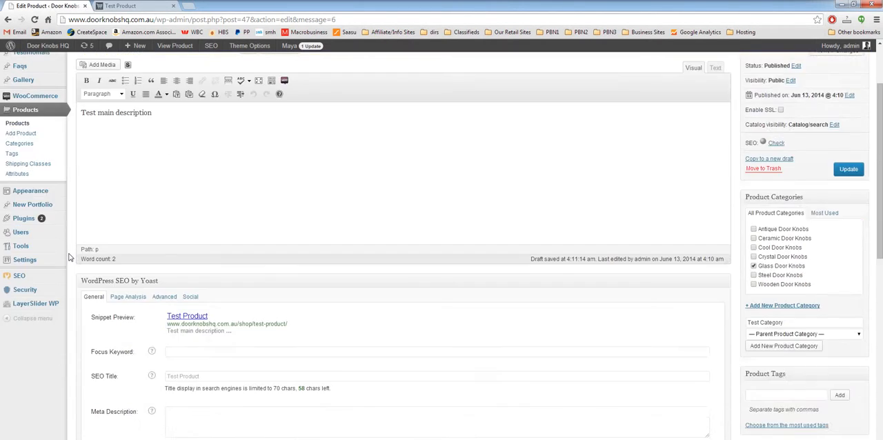
scroll(69, 257, "up", 5)
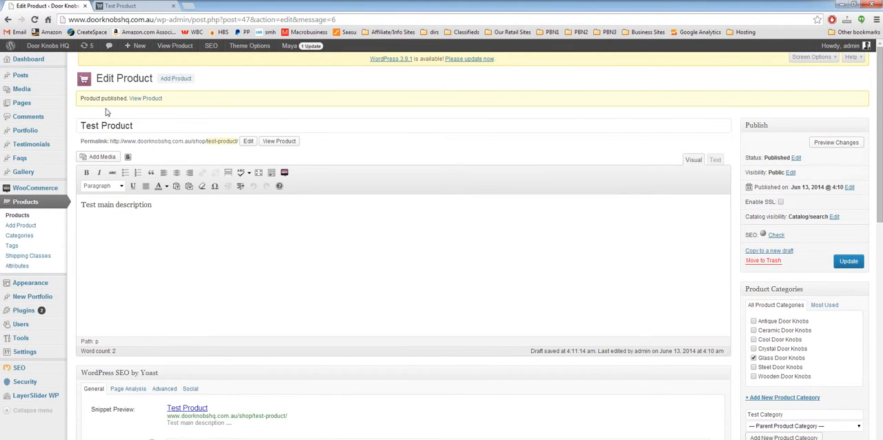
scroll(67, 226, "down", 5)
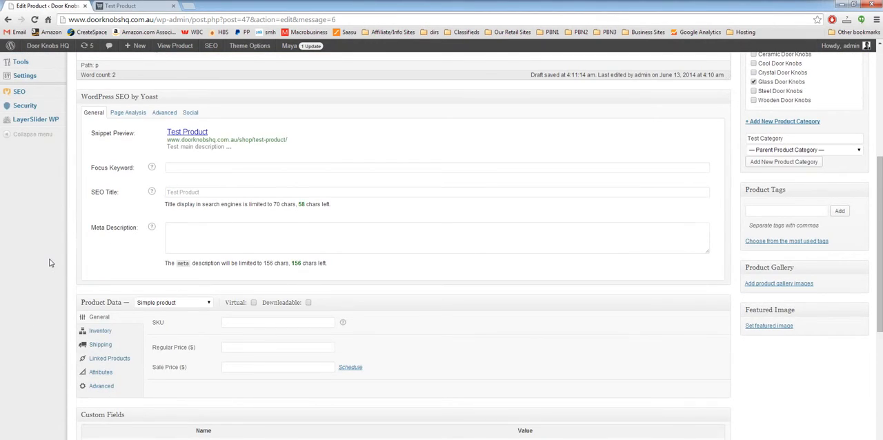
scroll(49, 261, "down", 2)
scroll(28, 255, "up", 4)
scroll(78, 308, "up", 2)
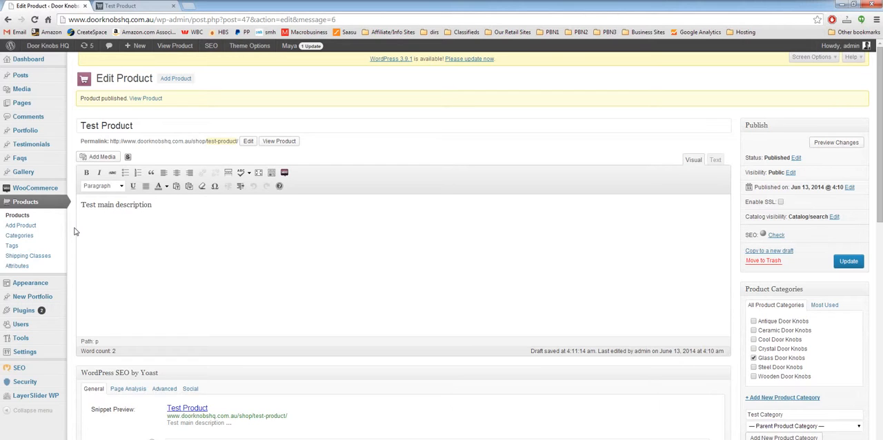
Choose Simple product as the product type and set the SKU to TST-001
scroll(76, 232, "down", 5)
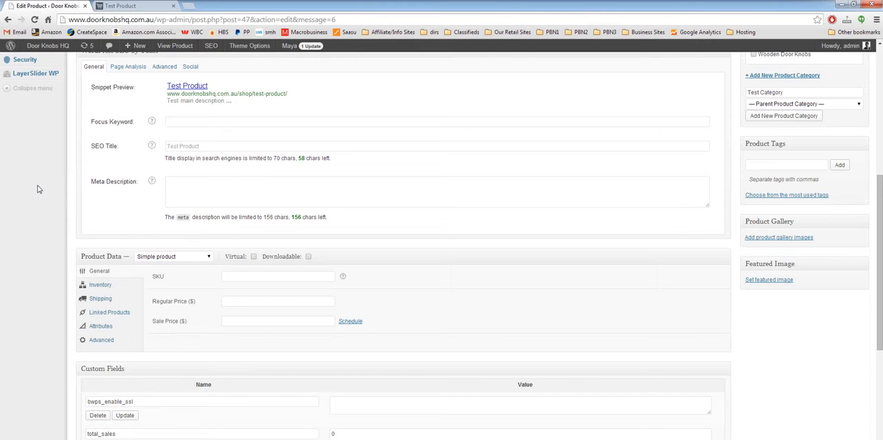
scroll(38, 189, "down", 1)
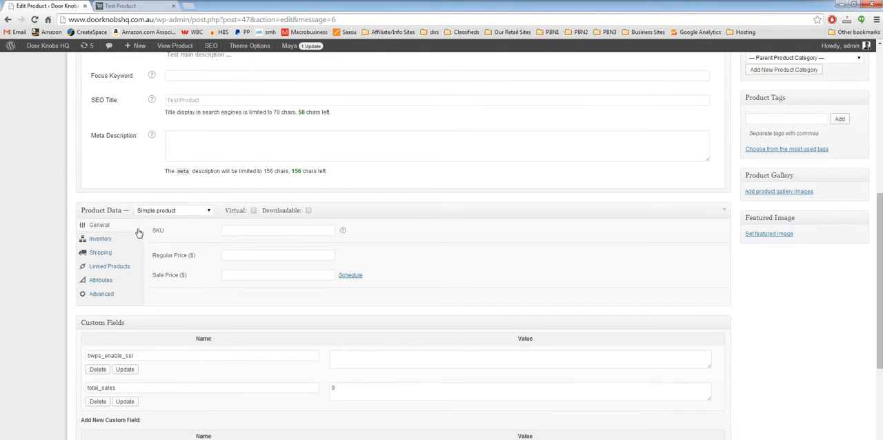
left_click(160, 211)
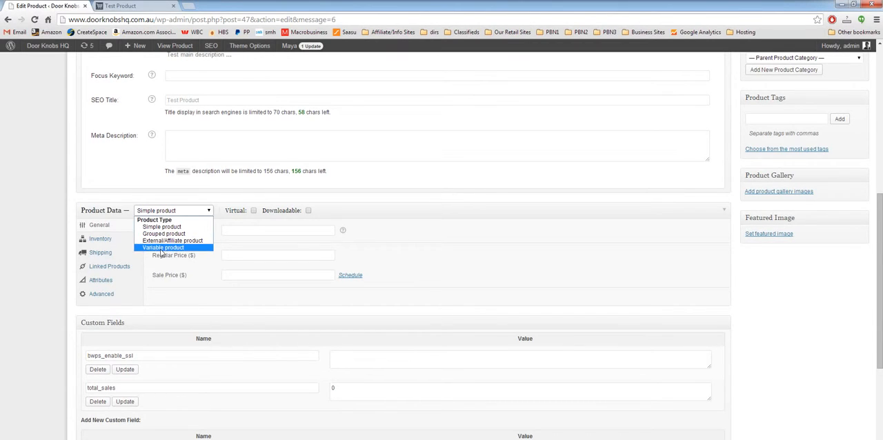
left_click(155, 227)
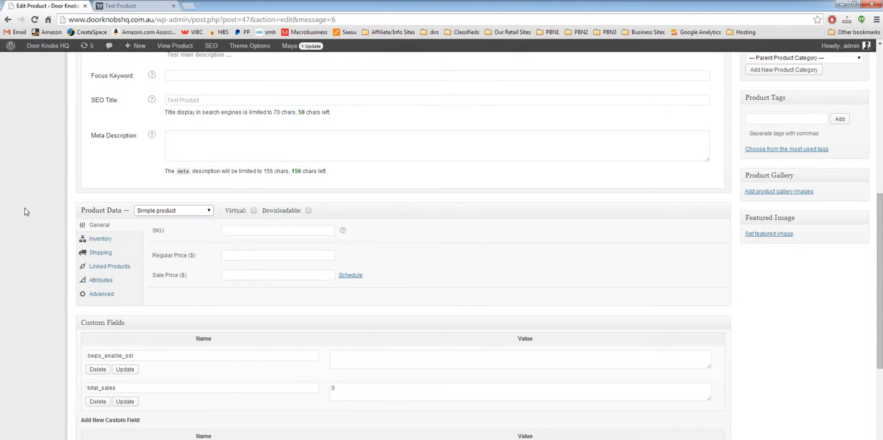
left_click(274, 229)
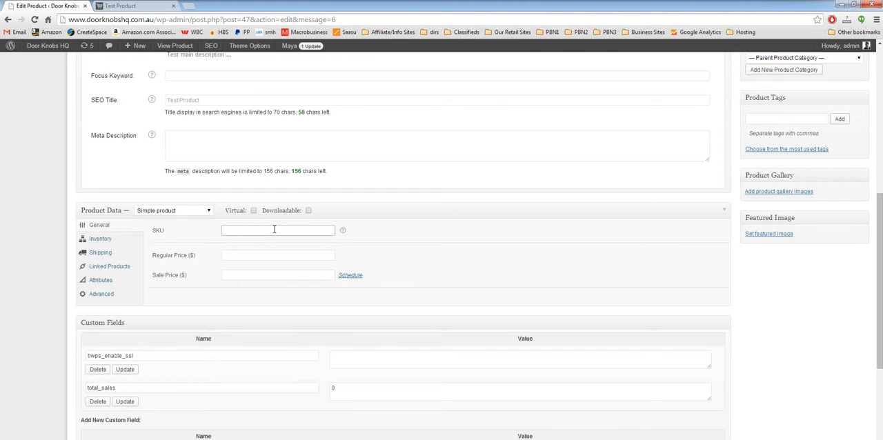
type("TST-001")
Set the regular price to $99 and the sale price to $49
left_click(269, 255)
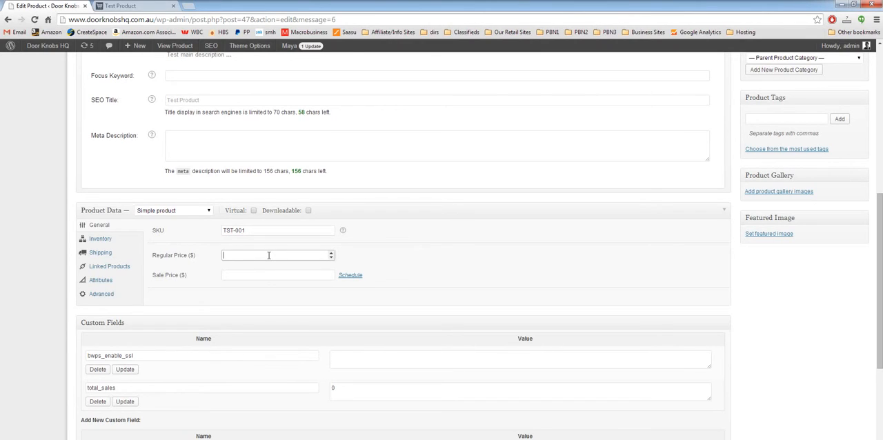
type("99")
key("Tab")
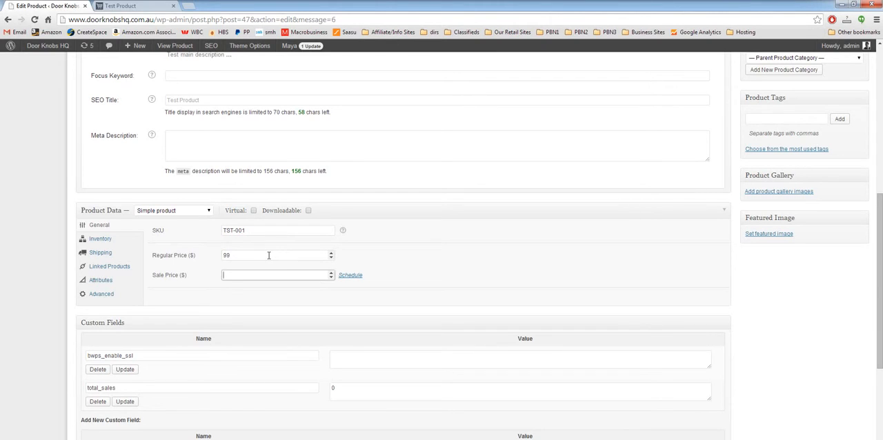
type("49")
left_click(768, 308)
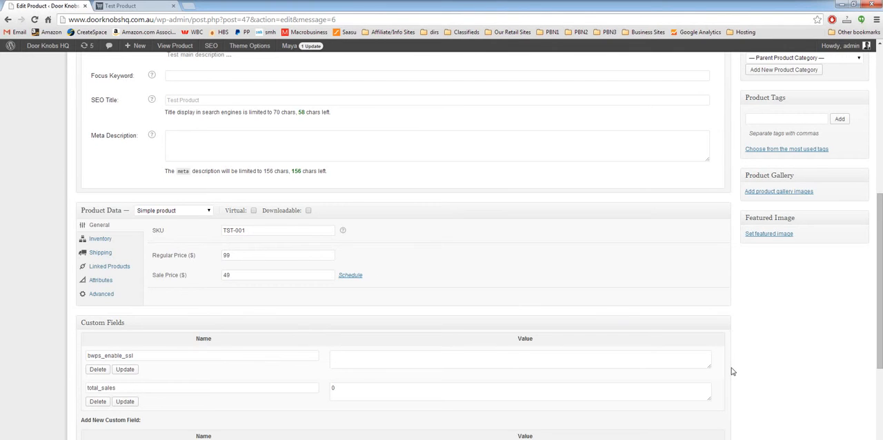
Save the product update and reload its shop page to check the changes
scroll(732, 372, "up", 3)
left_click(846, 123)
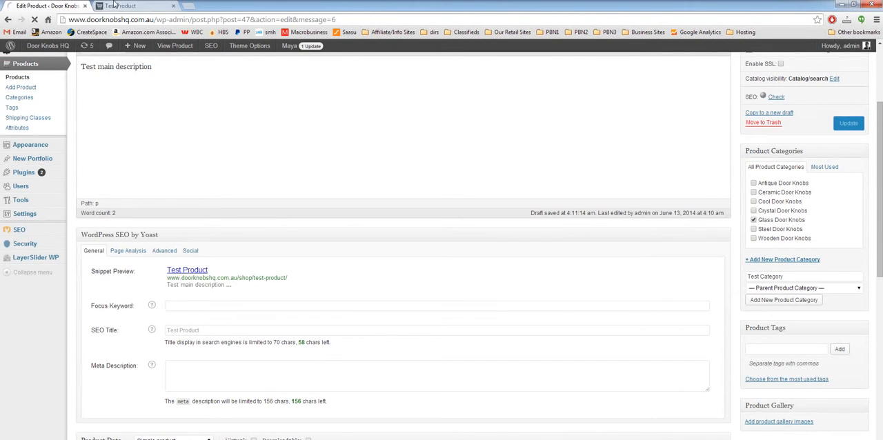
left_click(125, 6)
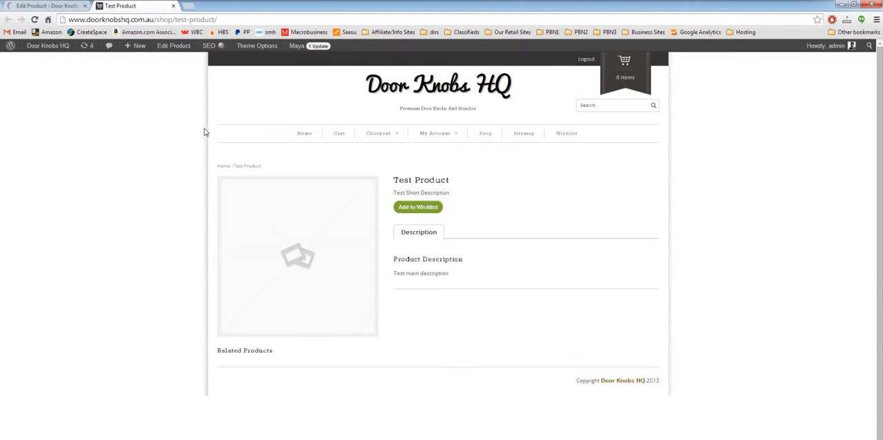
right_click(149, 160)
left_click(176, 189)
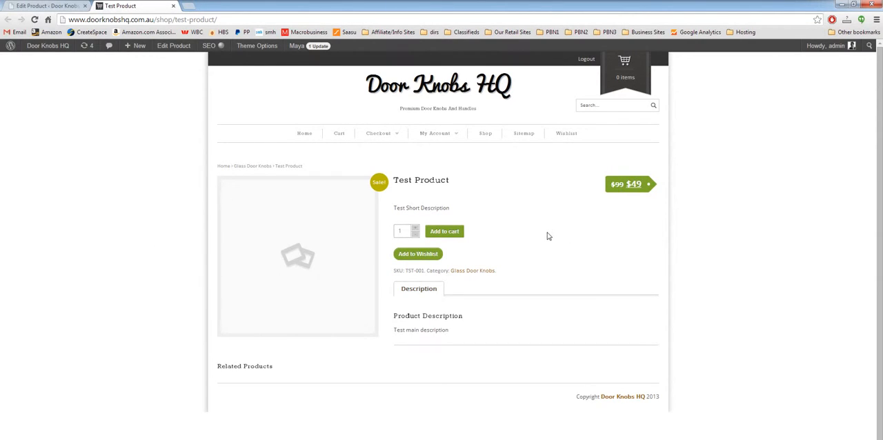
Enable stock management for the test product in its inventory settings and set the stock quantity to 20
left_click(55, 6)
scroll(87, 392, "down", 6)
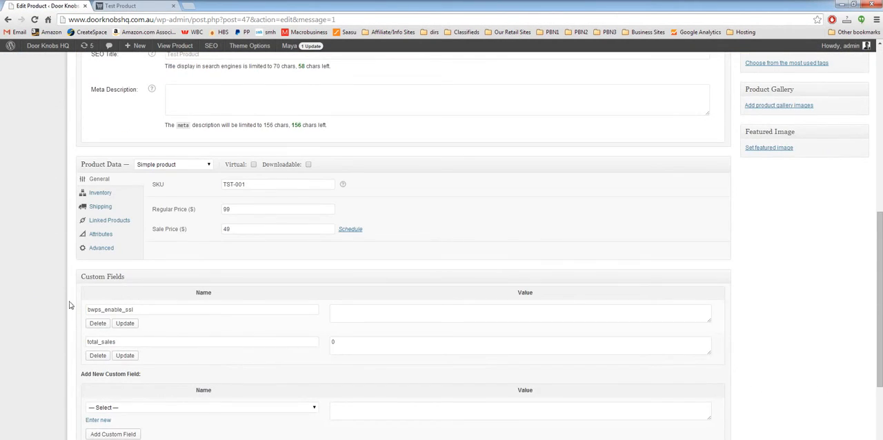
left_click(112, 197)
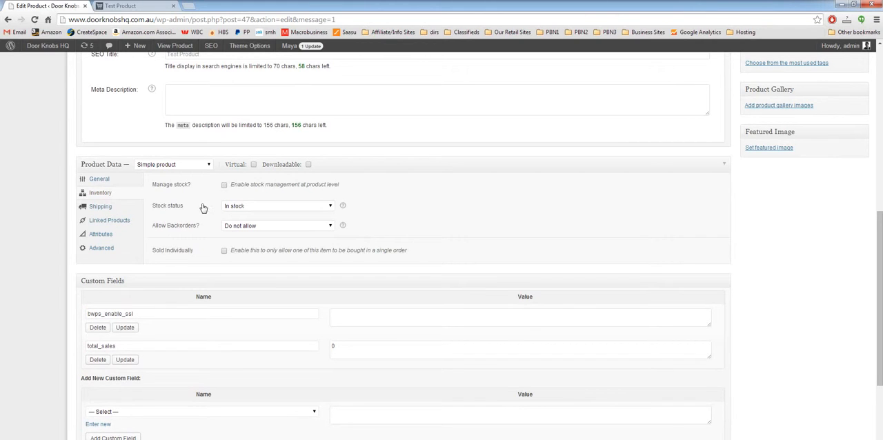
left_click(224, 187)
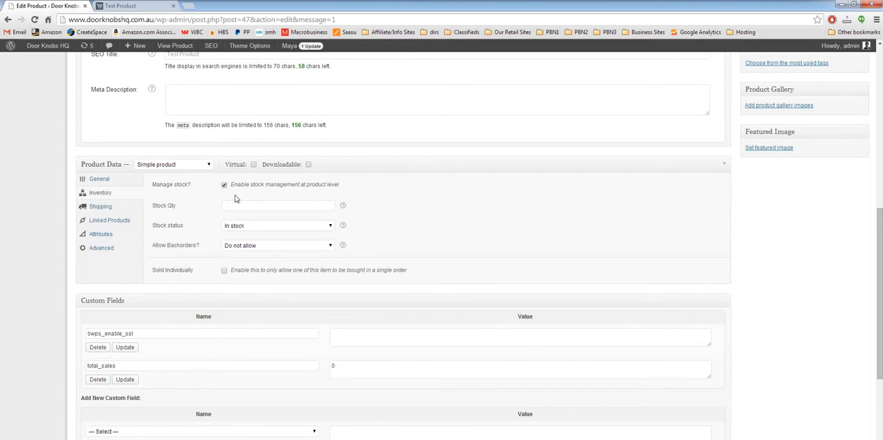
left_click(242, 205)
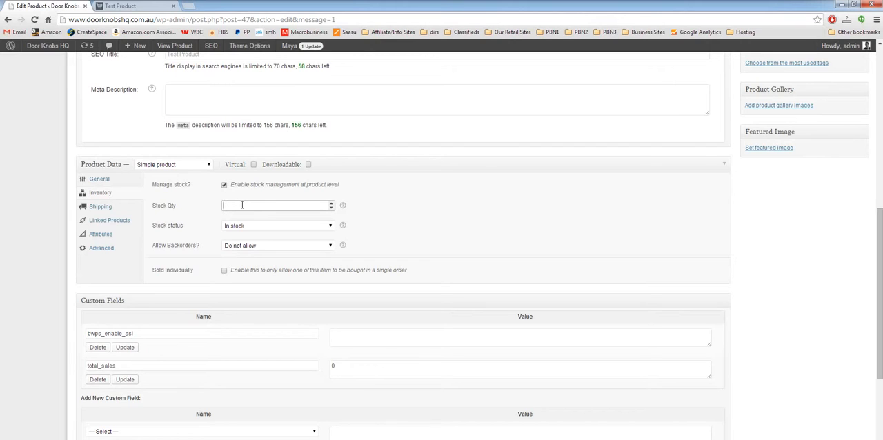
type("20")
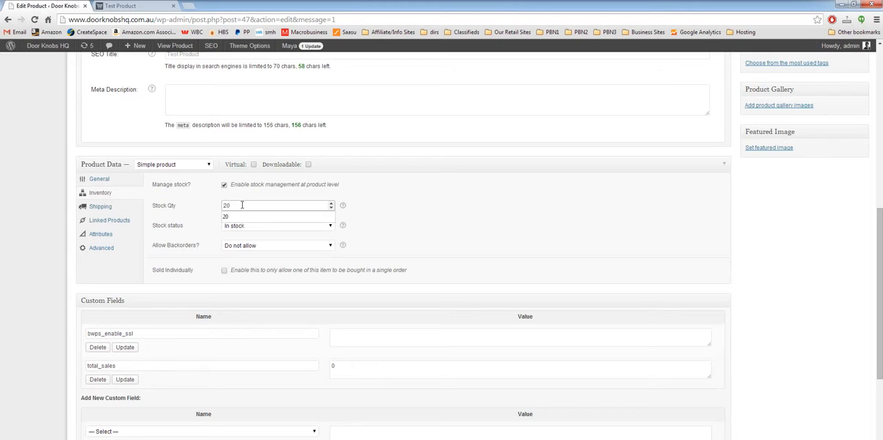
left_click(405, 233)
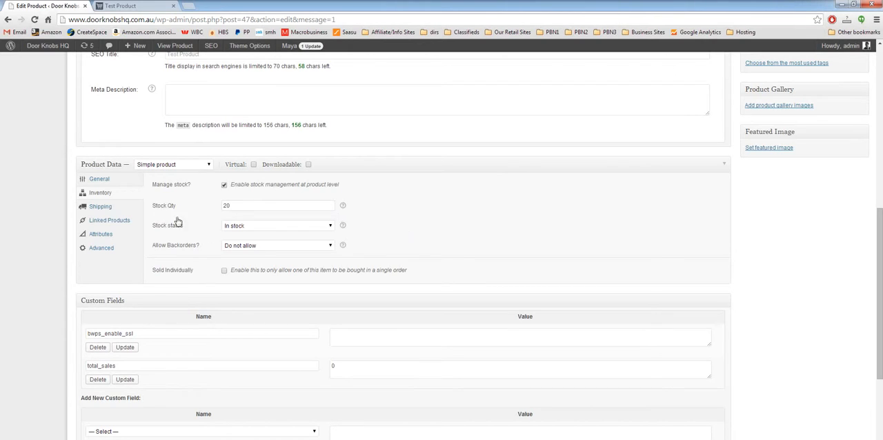
Review the product's shipping, linked products and attributes settings, plus its short description and shop page
left_click(100, 207)
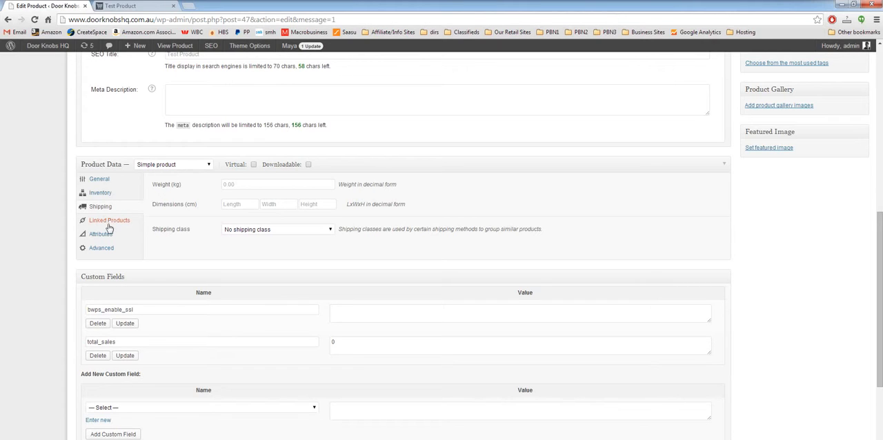
left_click(109, 222)
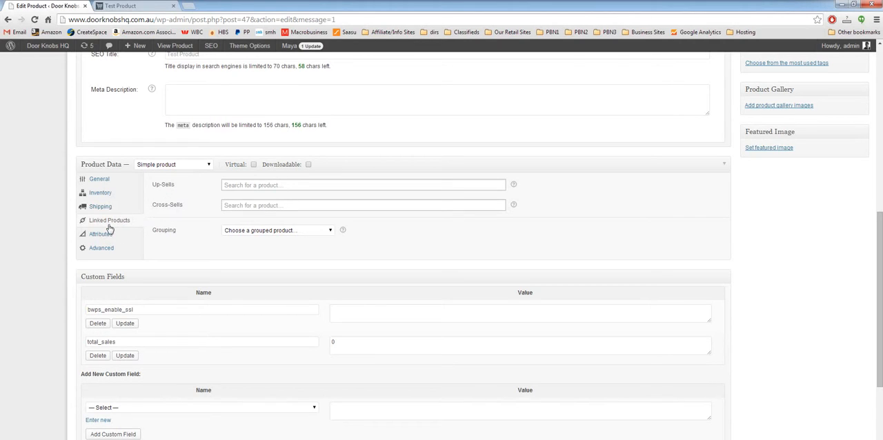
left_click(108, 236)
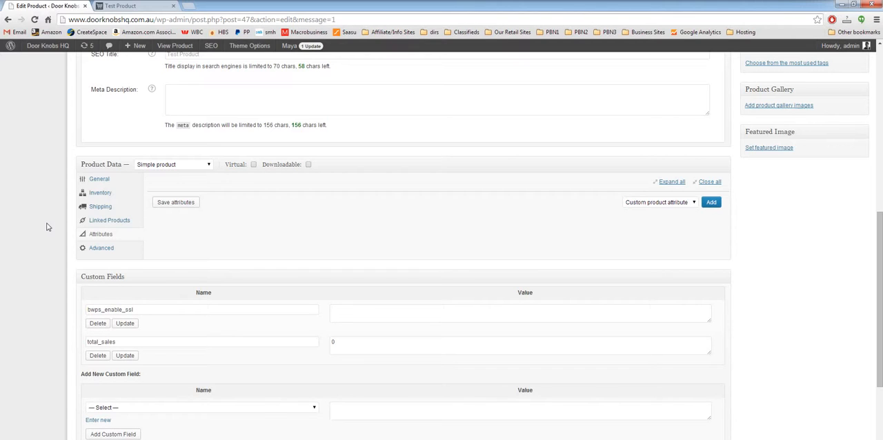
left_click(106, 181)
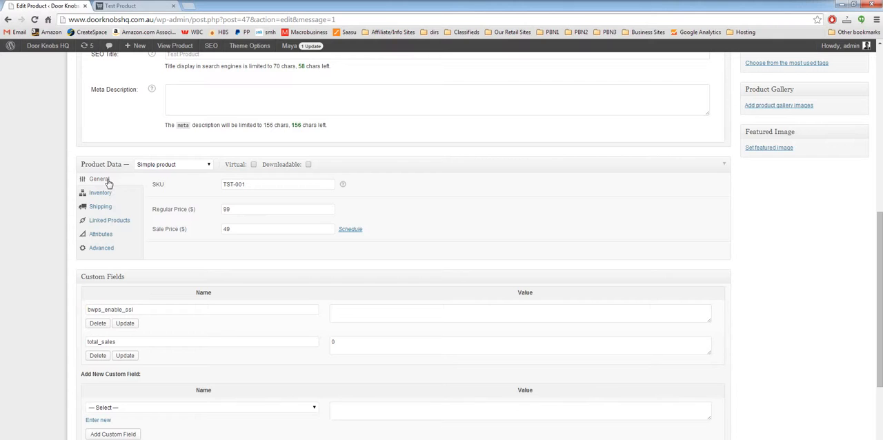
scroll(36, 266, "down", 3)
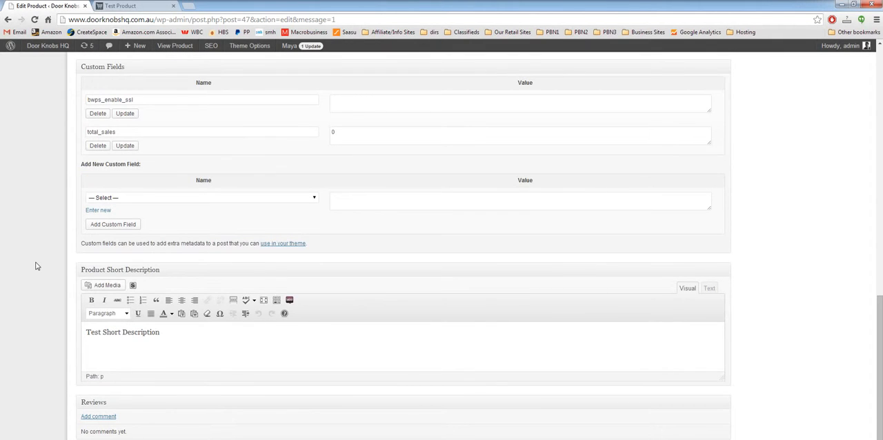
left_click(155, 5)
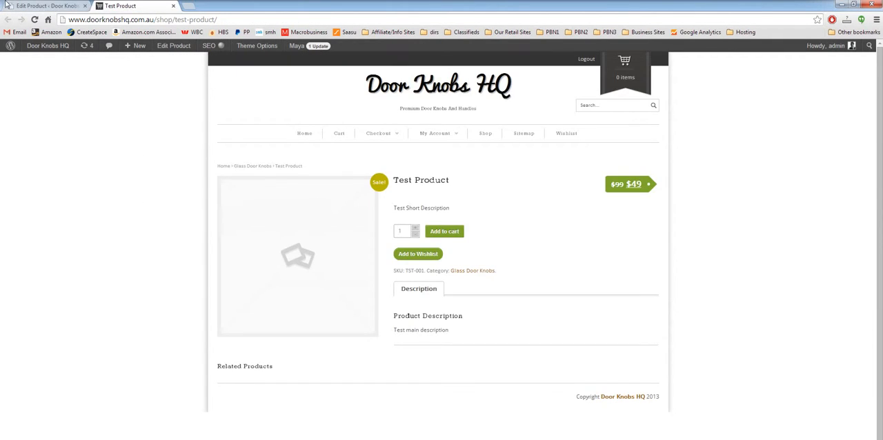
left_click(5, 4)
Set the existing "Coming Soon" door knob picture, door-knob-cs.jpg, as the product's featured image
scroll(798, 294, "up", 6)
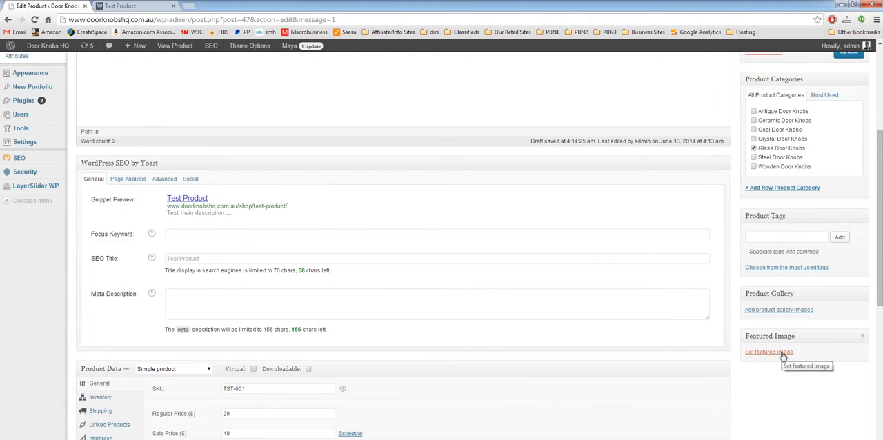
left_click(781, 352)
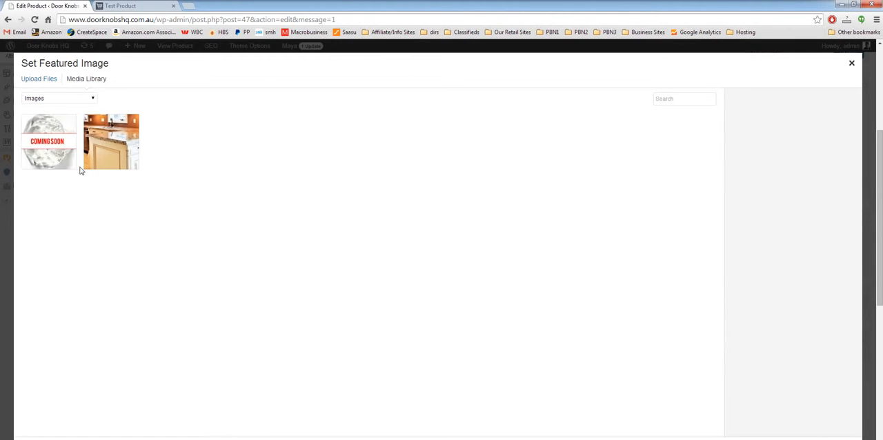
left_click(55, 152)
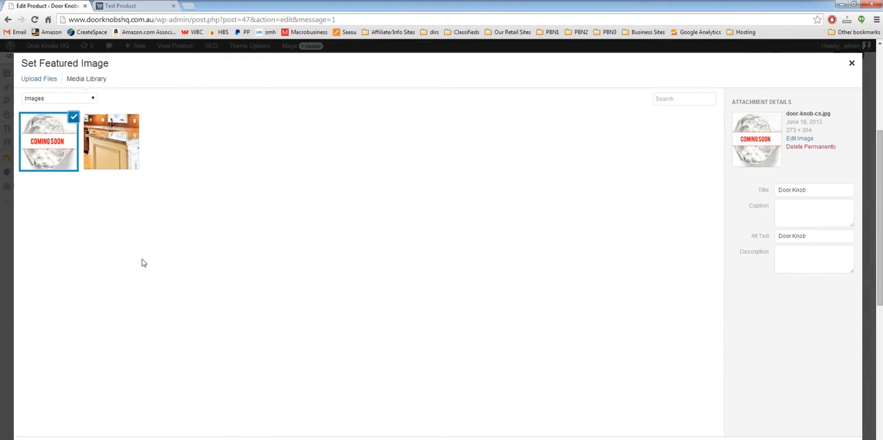
left_click(42, 80)
left_click(89, 82)
left_click(821, 439)
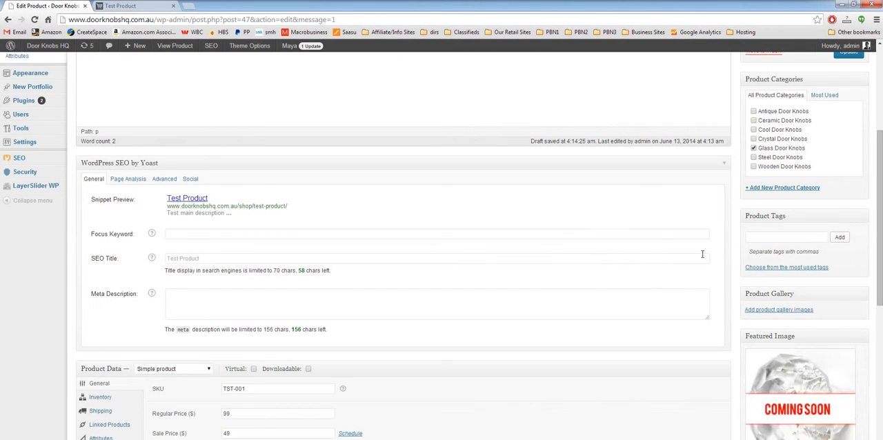
Add the kitchen picture palceholder.jpg from the media library to the product gallery
scroll(737, 261, "up", 1)
left_click(775, 357)
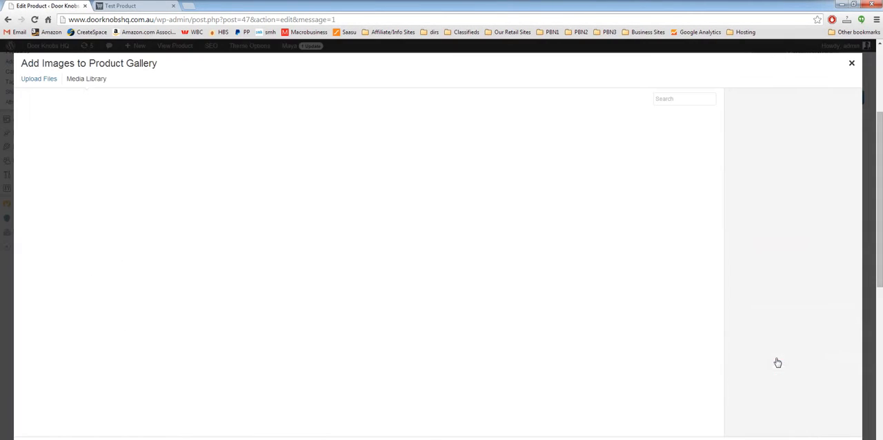
left_click(108, 144)
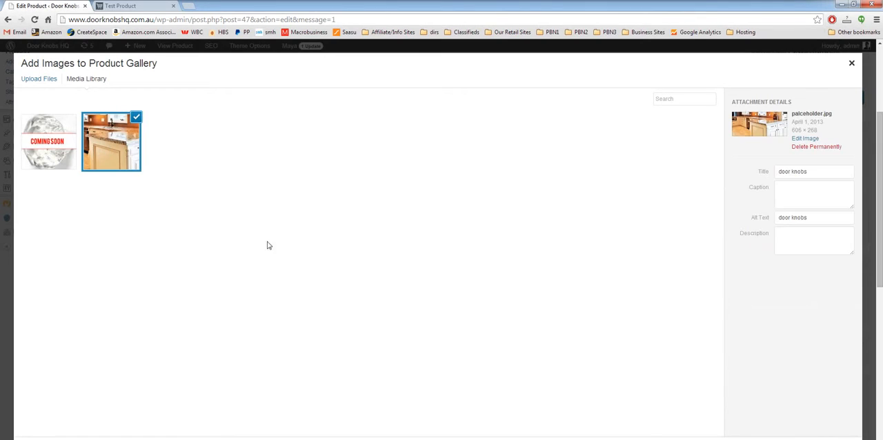
left_click(821, 439)
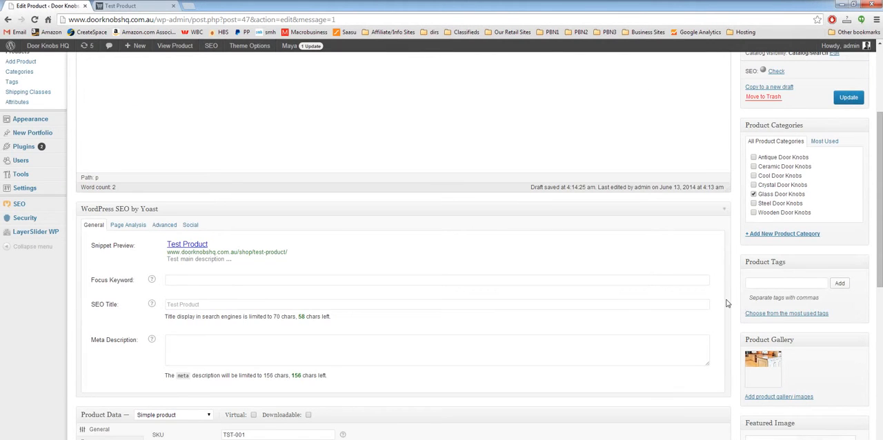
Save the product with its new images and stock setting, and refresh its shop page
scroll(727, 302, "up", 3)
left_click(848, 261)
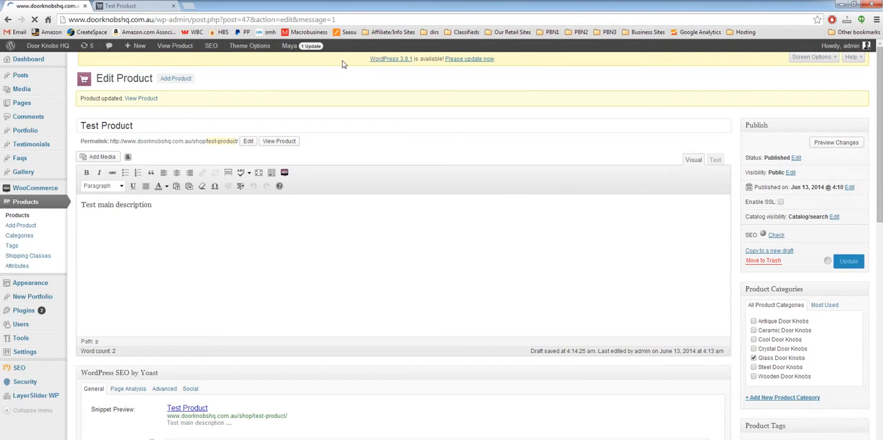
left_click(121, 6)
right_click(156, 157)
left_click(180, 182)
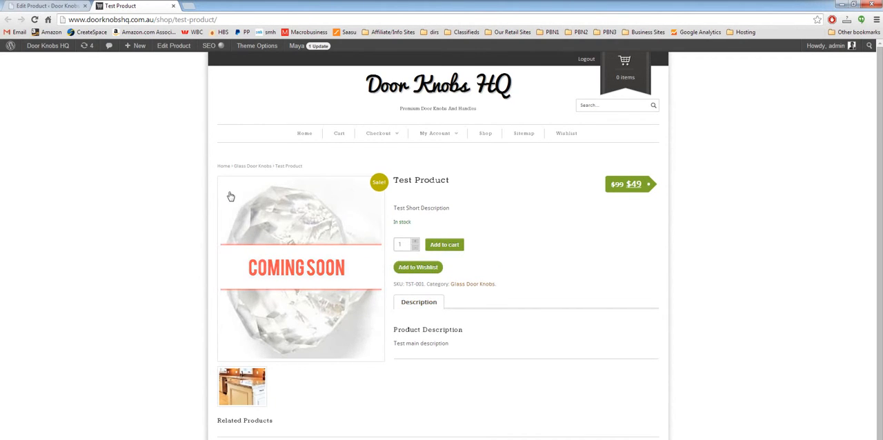
View the kitchen gallery image enlarged on the shop page and close the enlarged view
scroll(104, 259, "down", 1)
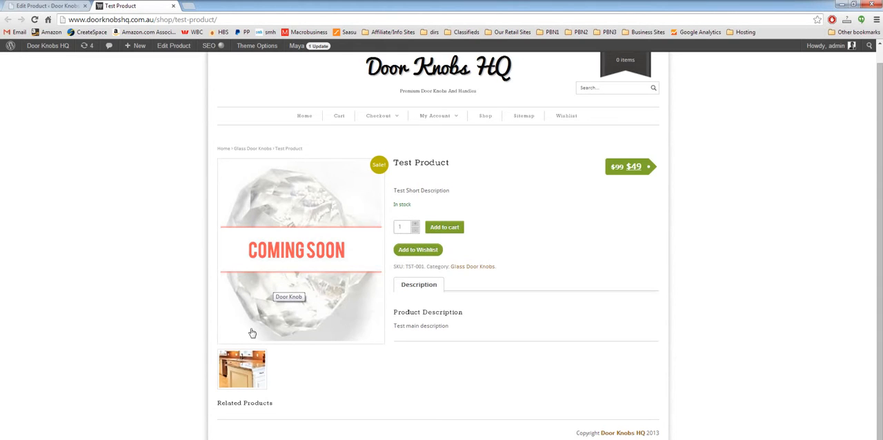
left_click(242, 364)
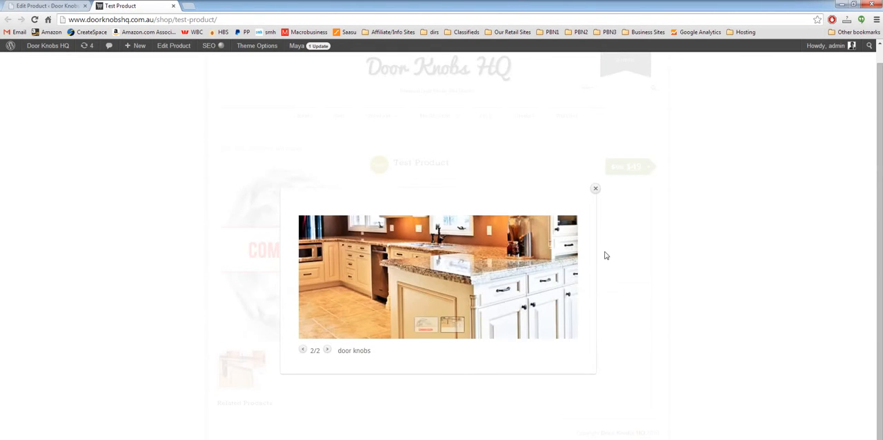
left_click(594, 190)
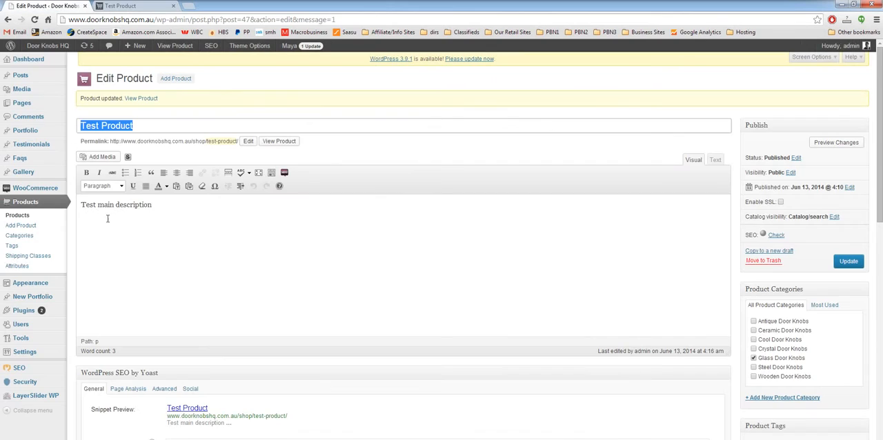
Return to editing the product and check which attribute choices its attributes settings offer
left_click(47, 6)
left_click(70, 239)
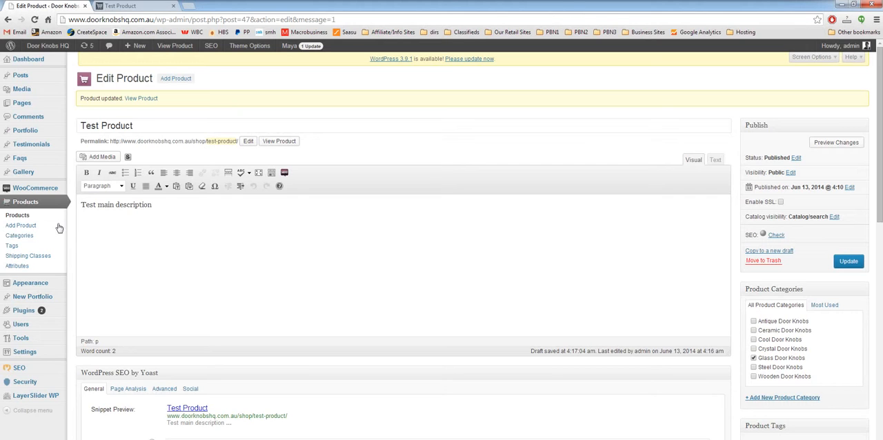
scroll(68, 252, "down", 3)
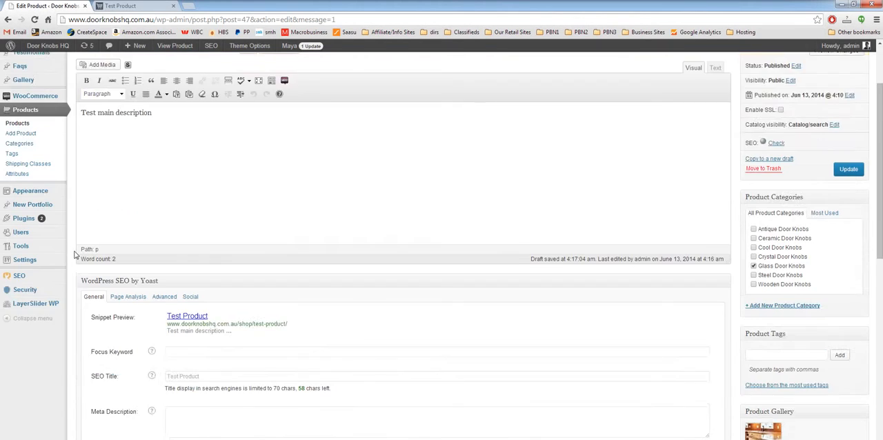
scroll(68, 252, "up", 3)
scroll(70, 176, "down", 5)
scroll(70, 219, "down", 2)
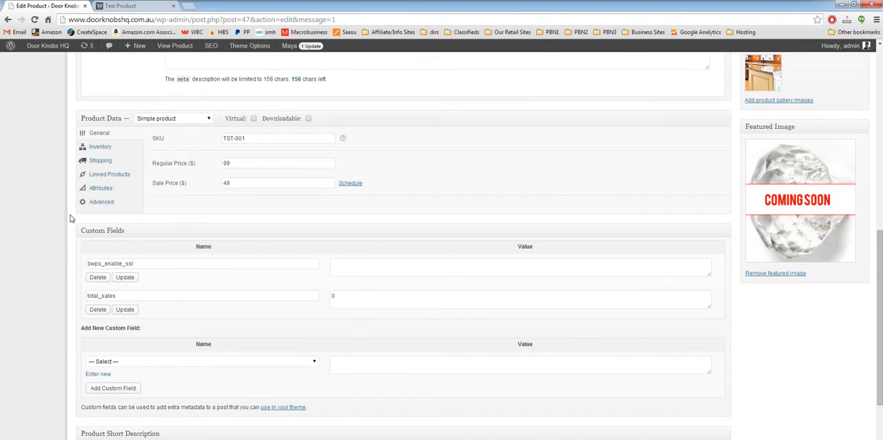
left_click(100, 189)
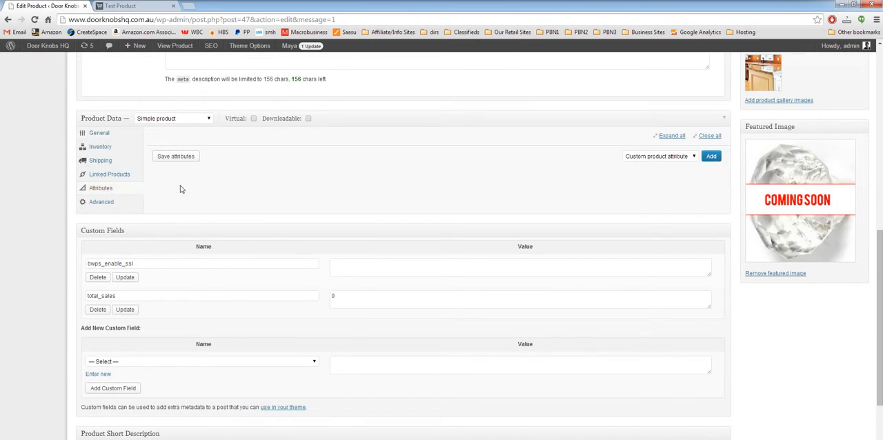
left_click(658, 158)
left_click(655, 164)
Create a global product attribute named Colour with the Select type and custom ordering
scroll(21, 237, "up", 6)
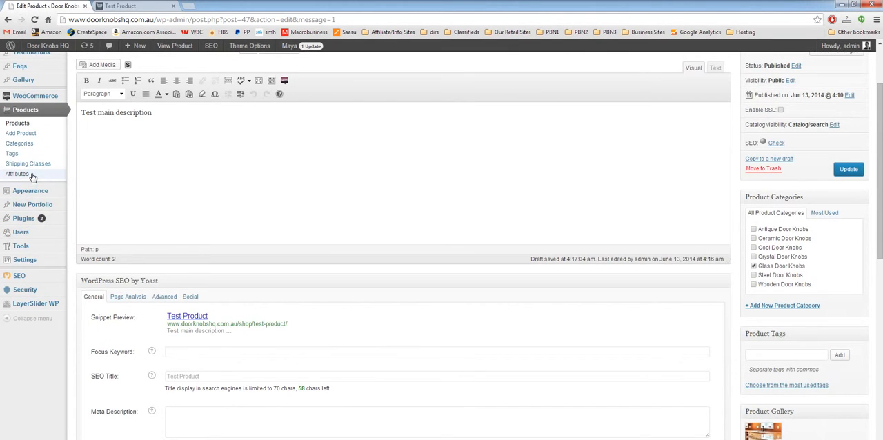
left_click(31, 177)
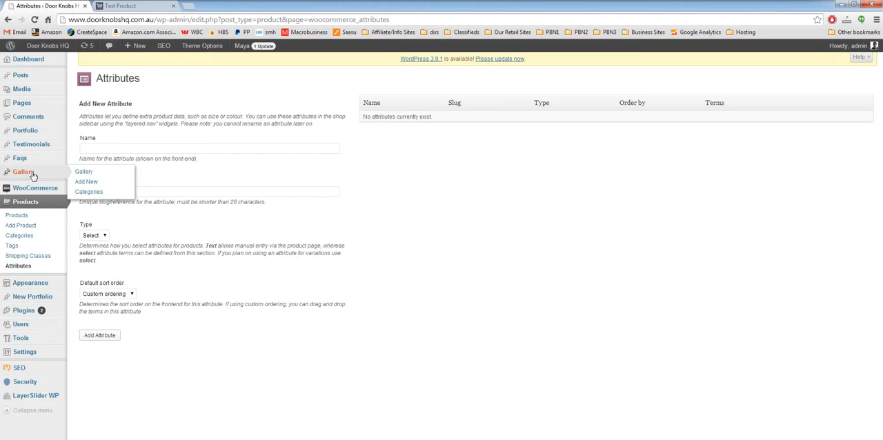
left_click(171, 147)
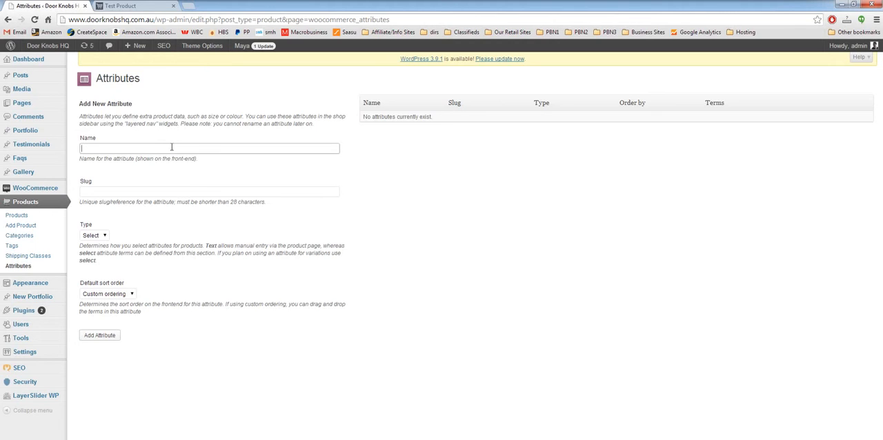
type("Colour")
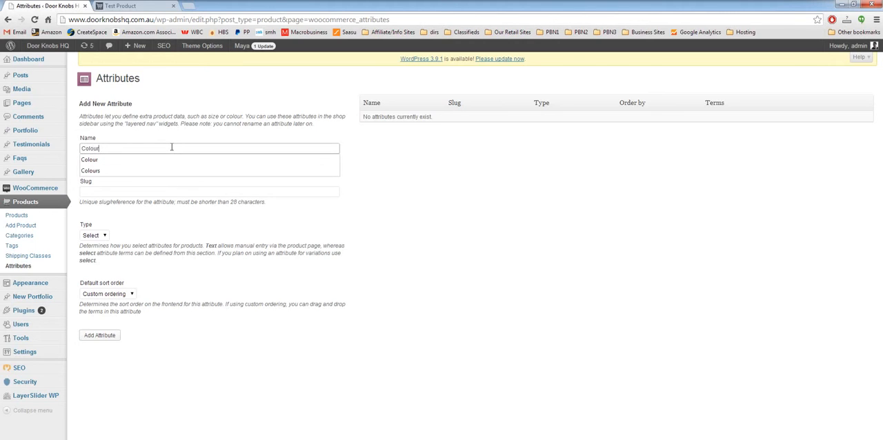
key("Tab")
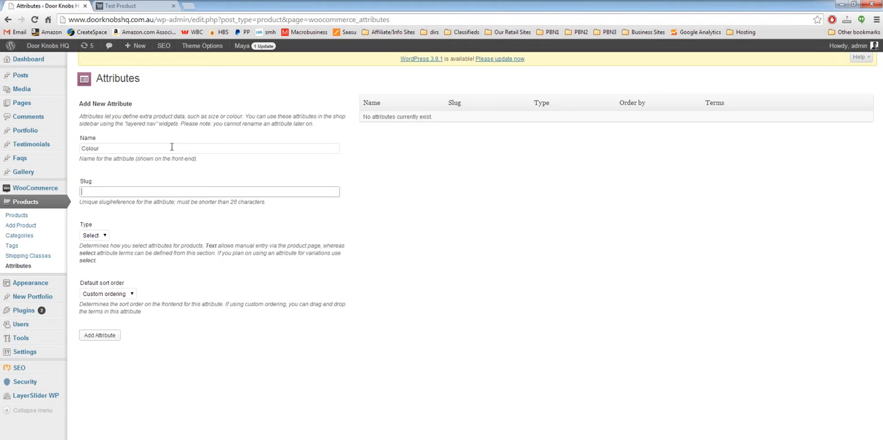
left_click(95, 235)
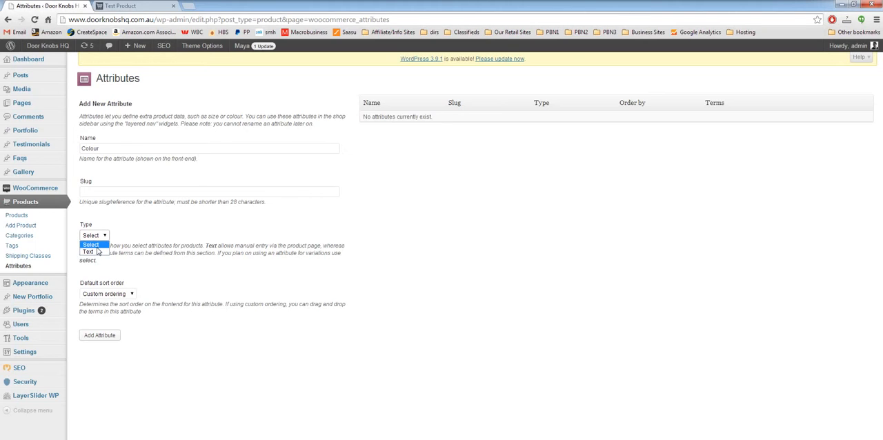
left_click(97, 248)
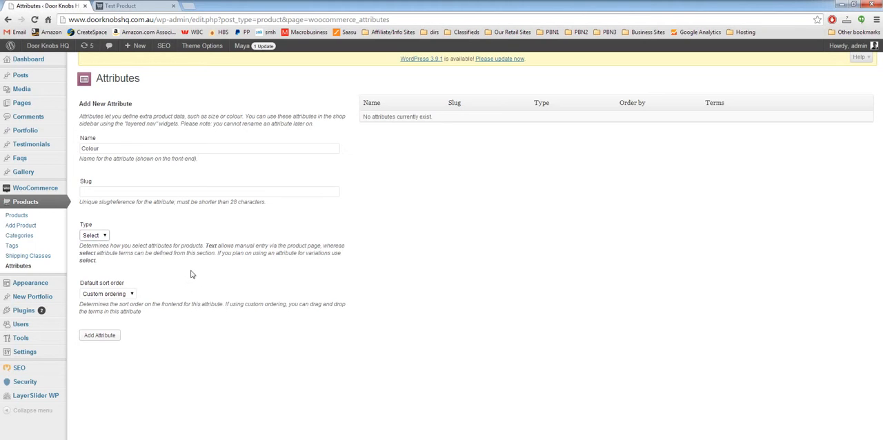
left_click(100, 335)
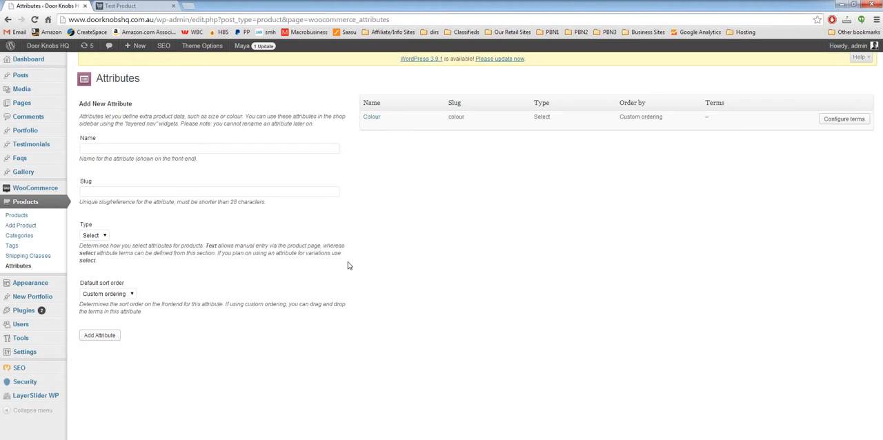
Open the term configuration of the Colour attribute and add the term Blue
mouse_move(381, 124)
left_click(850, 121)
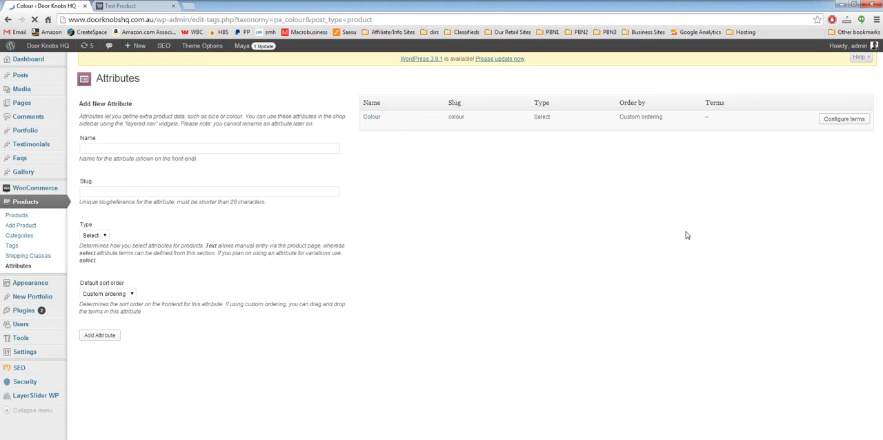
left_click(164, 136)
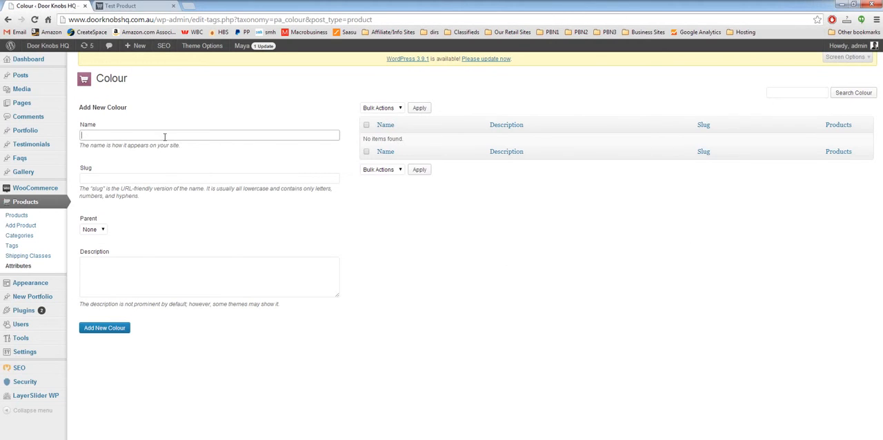
type("Blue")
left_click(104, 331)
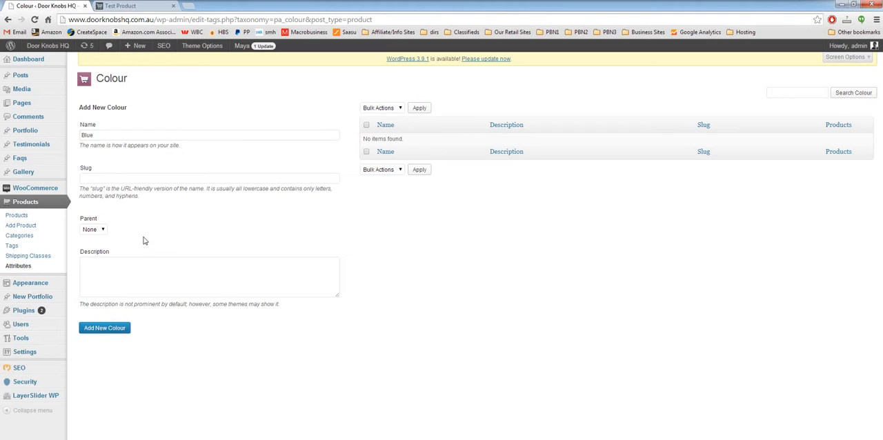
Add Black and Red as further terms of the Colour attribute
left_click(127, 135)
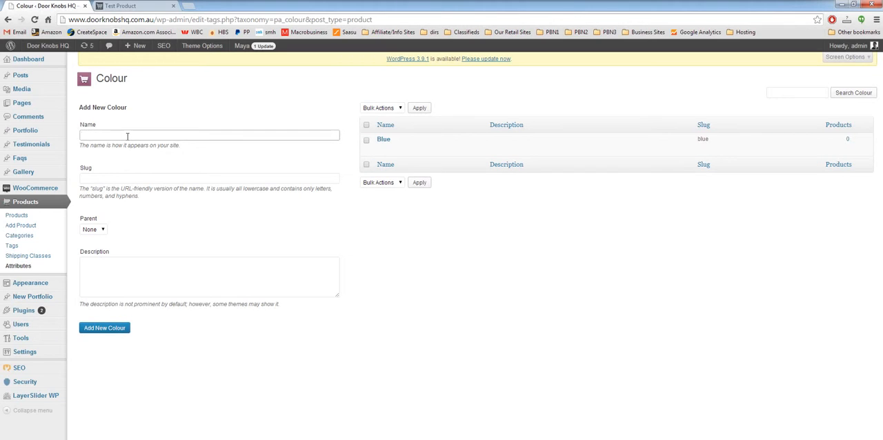
type("Black")
left_click(104, 329)
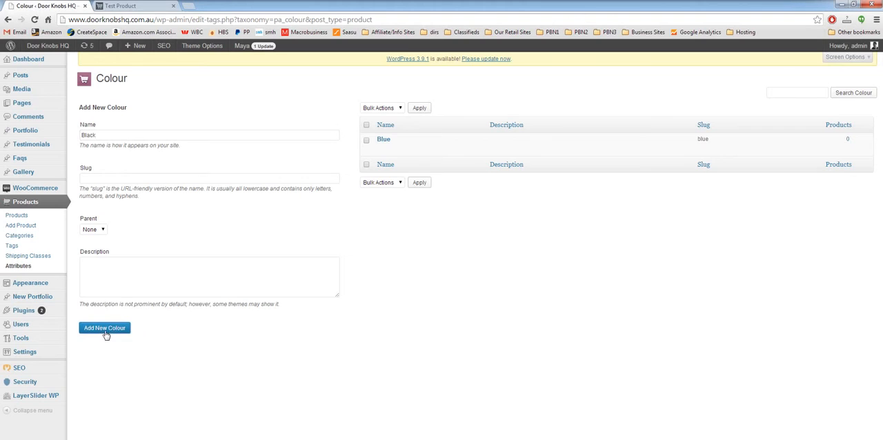
left_click(135, 136)
type("Red")
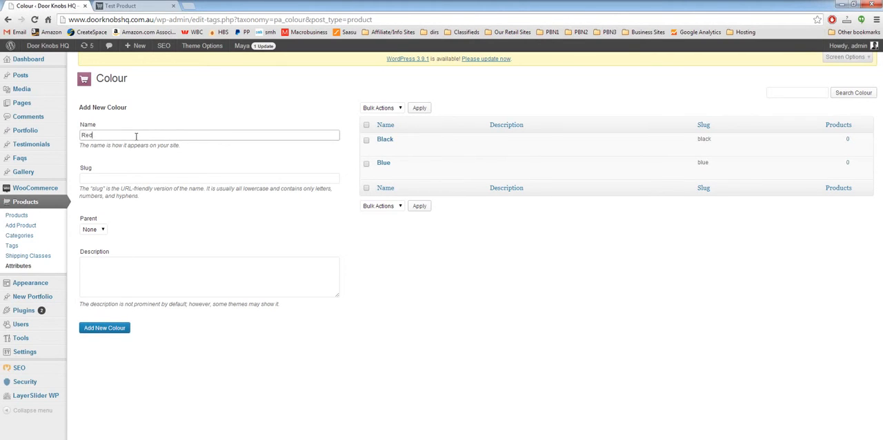
left_click(106, 330)
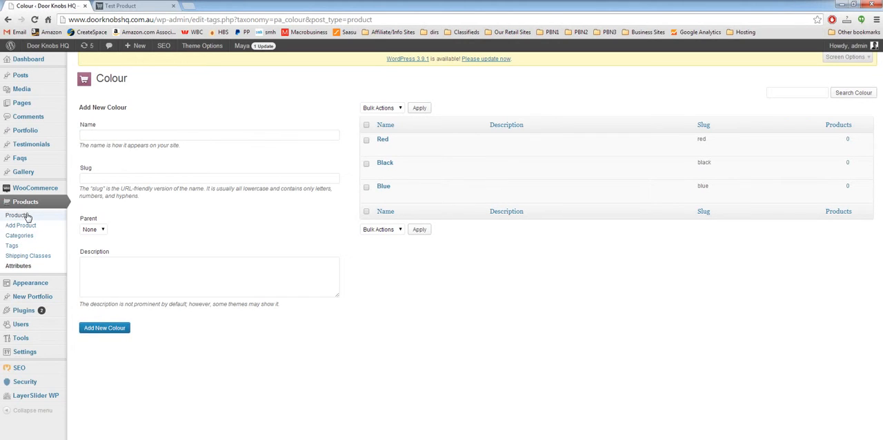
Reopen Test Product for editing and add the Colour attribute to its product data
left_click(26, 216)
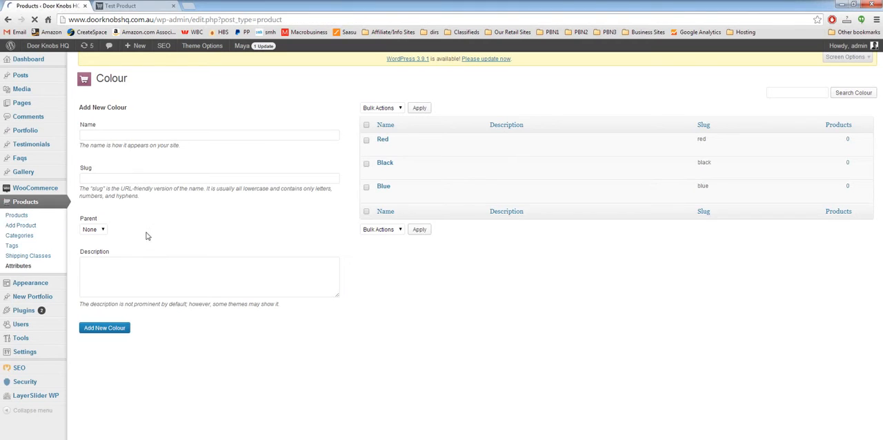
left_click(153, 151)
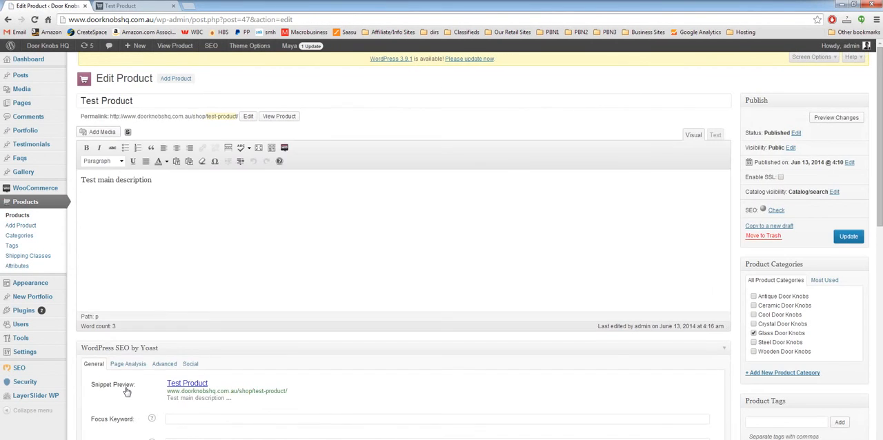
scroll(124, 389, "down", 3)
left_click(110, 348)
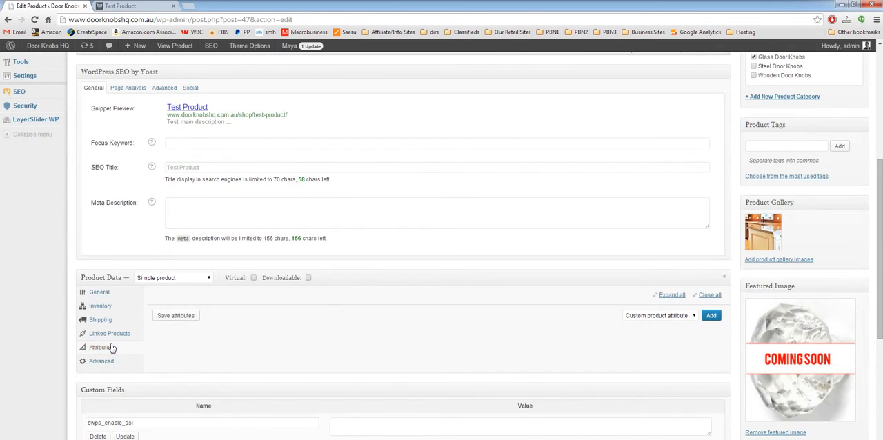
left_click(645, 316)
left_click(646, 331)
left_click(711, 316)
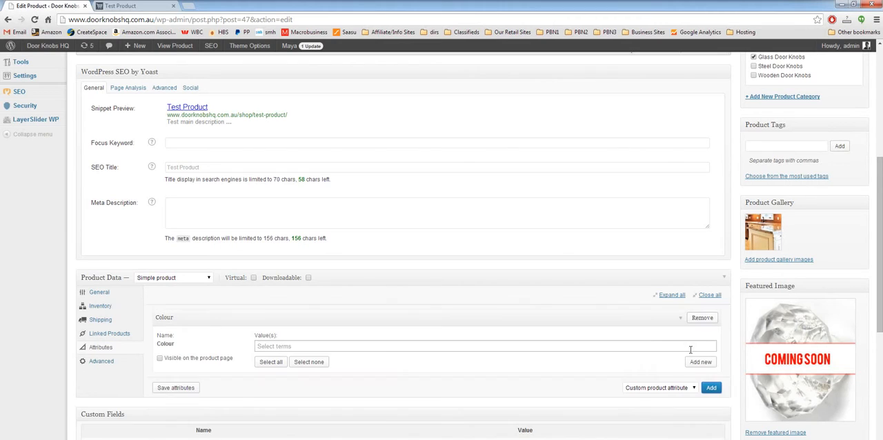
Assign the values Black, Blue and Red to the product's Colour attribute
left_click(296, 347)
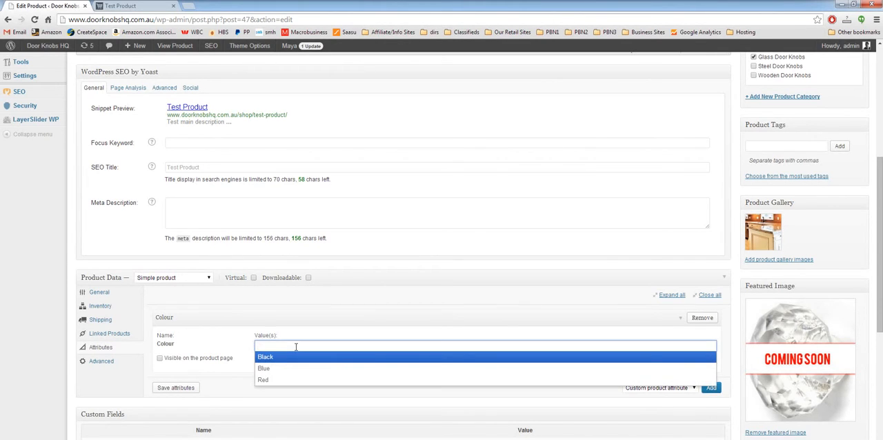
left_click(295, 358)
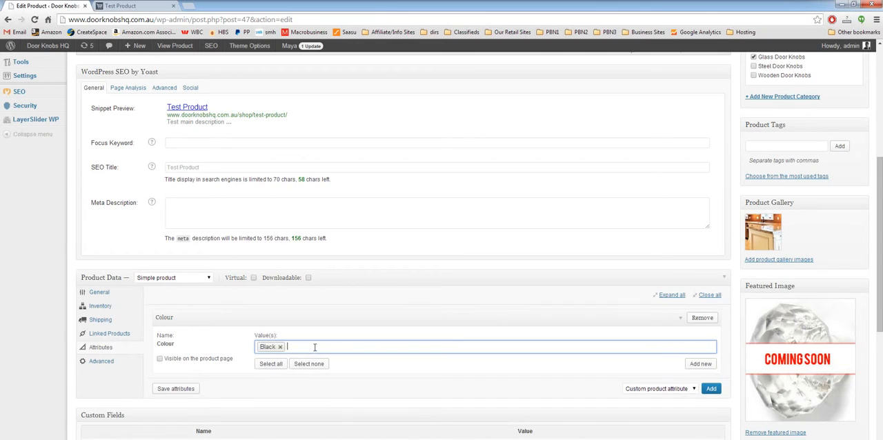
left_click(315, 347)
left_click(311, 361)
left_click(341, 347)
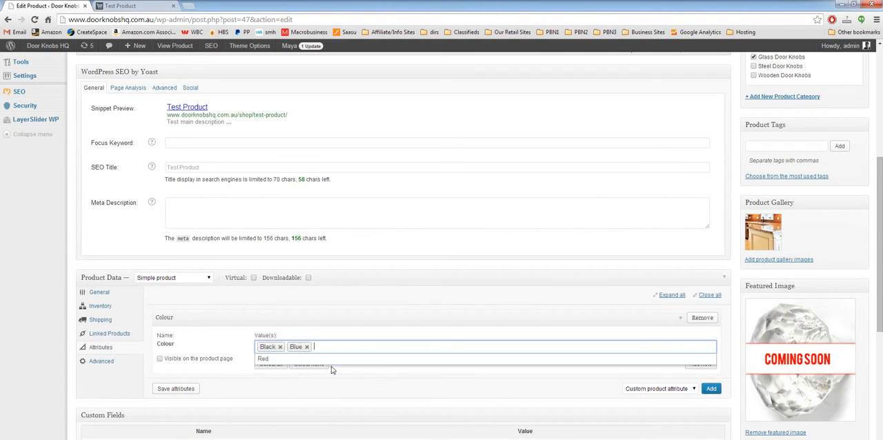
left_click(318, 358)
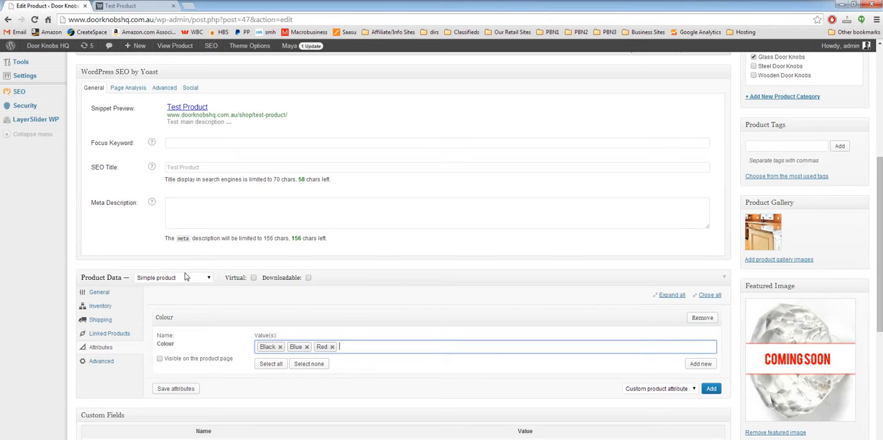
left_click(395, 297)
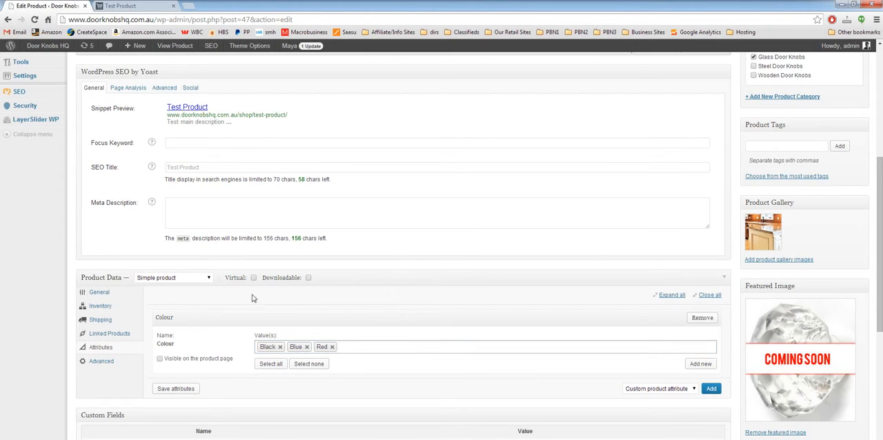
Change the product type to Variable product and save the Colour attribute as used for variations
left_click(184, 279)
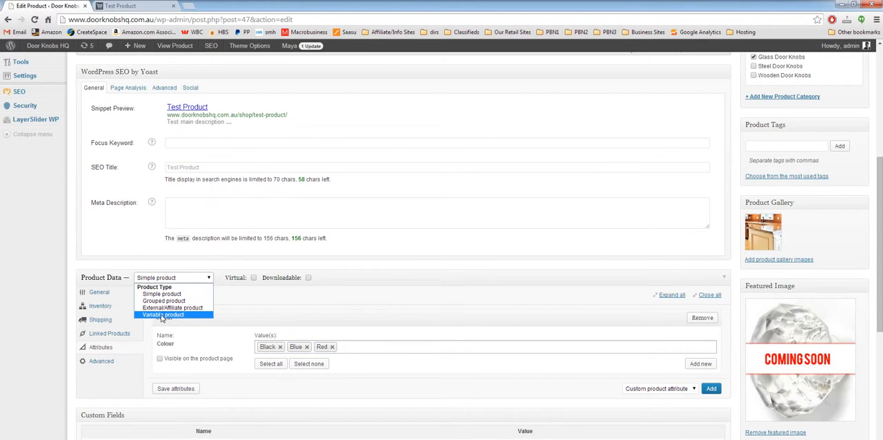
left_click(163, 315)
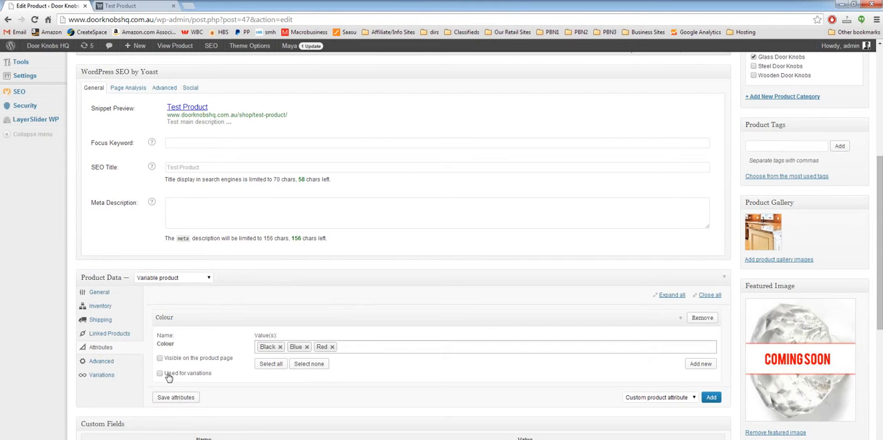
left_click(169, 377)
left_click(172, 398)
Add a variation to the product and set its stock quantity to 3
left_click(103, 375)
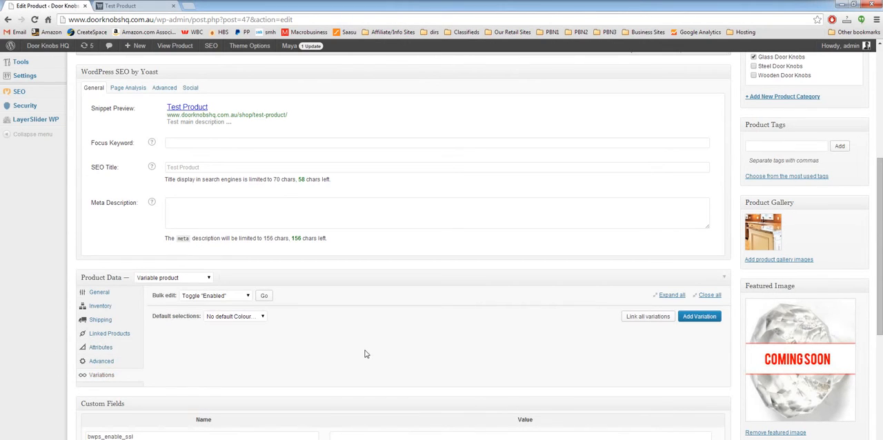
left_click(699, 318)
scroll(398, 310, "down", 1)
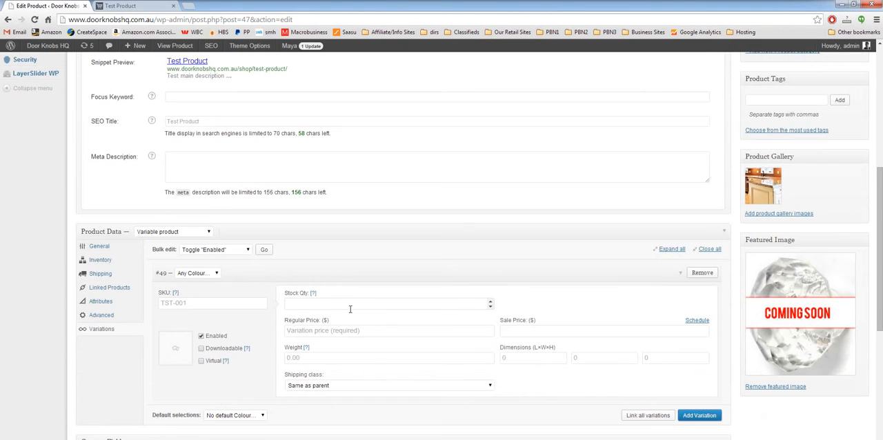
scroll(153, 329, "down", 2)
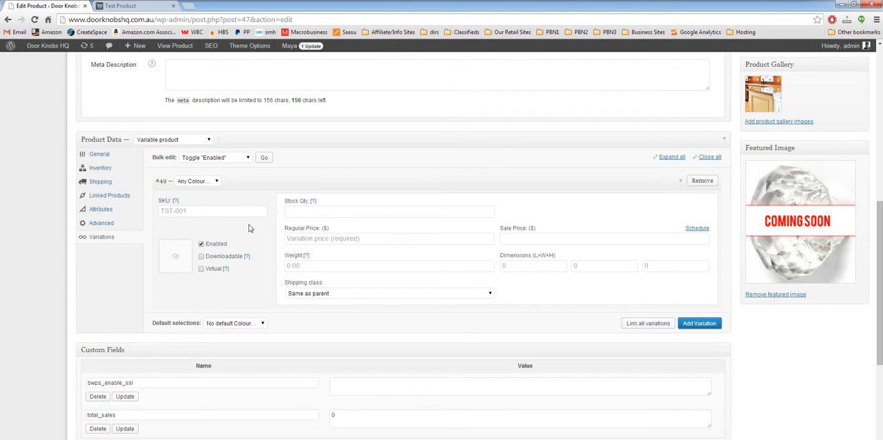
left_click(342, 211)
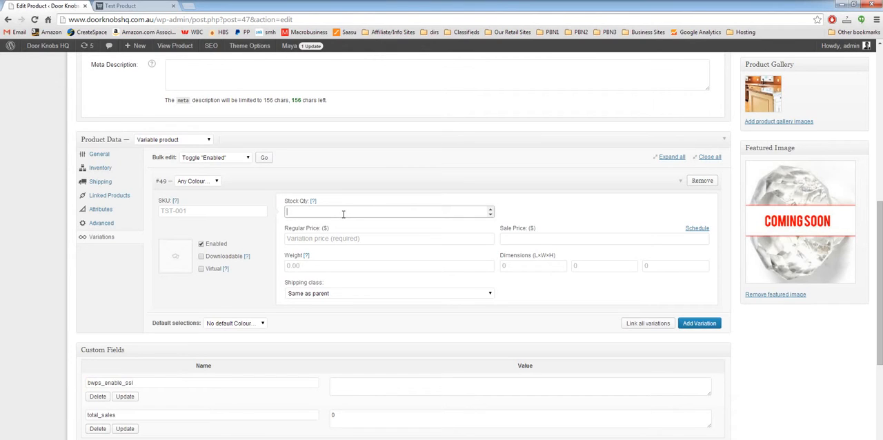
type("3")
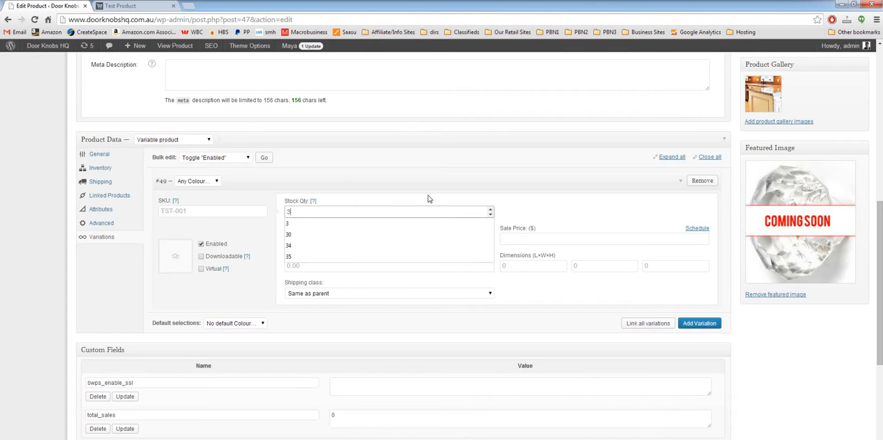
left_click(428, 198)
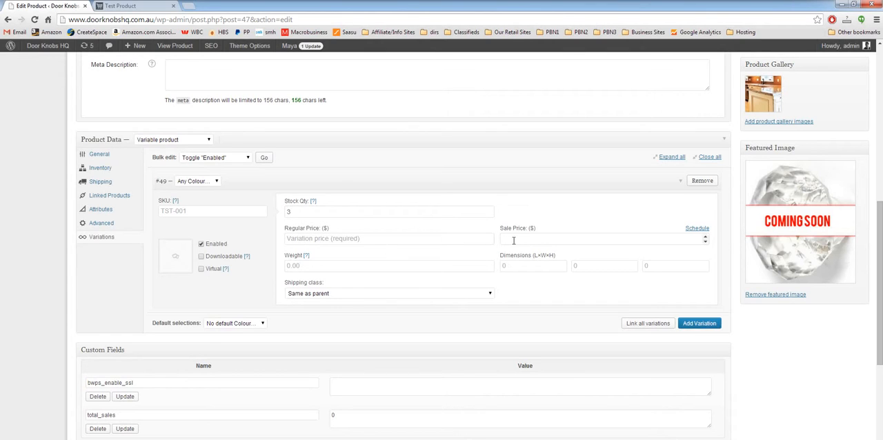
Set the new variation's regular price to $99 and its sale price to $49
left_click(376, 240)
type("99")
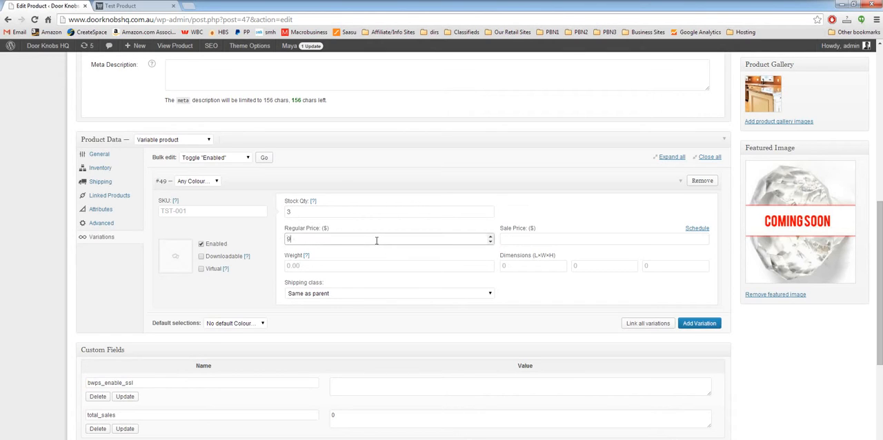
key("Tab")
type("49")
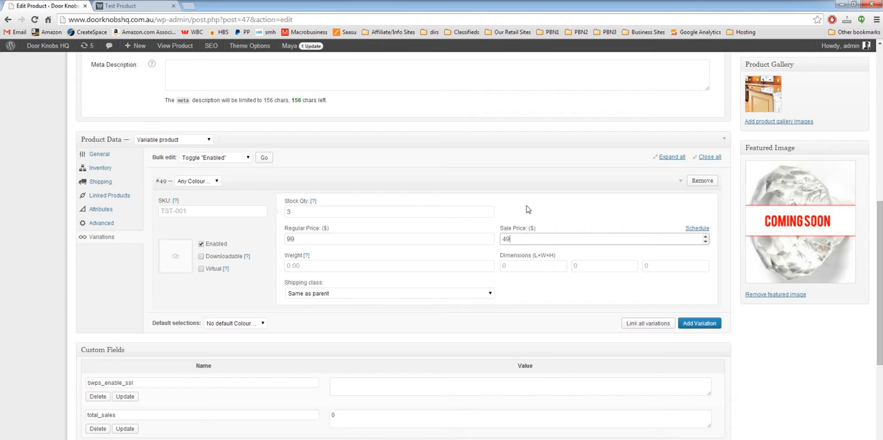
left_click(528, 200)
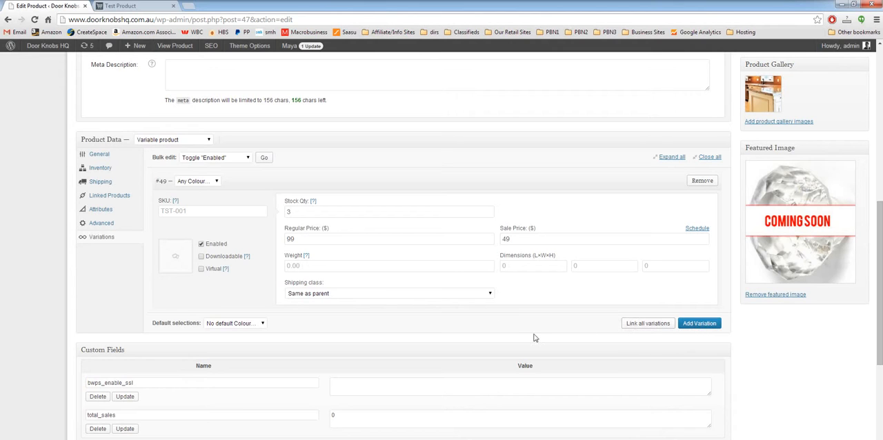
Add a second variation, then assign the colour Black to the first variation and Blue to the second
scroll(532, 336, "down", 1)
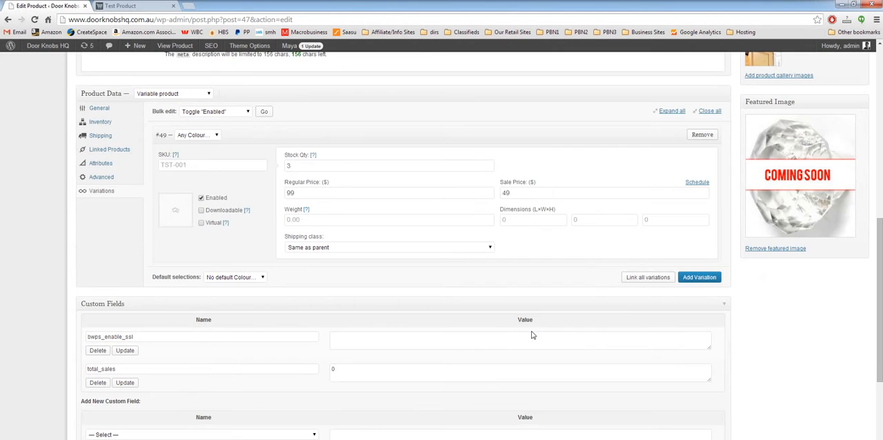
left_click(703, 280)
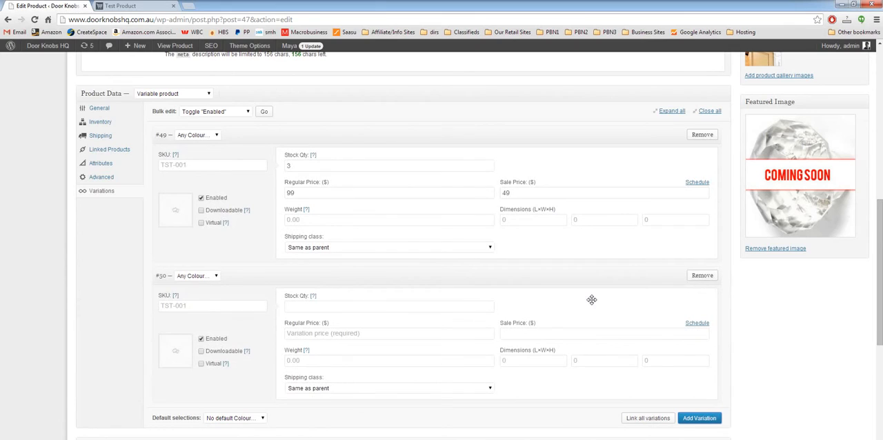
left_click(213, 137)
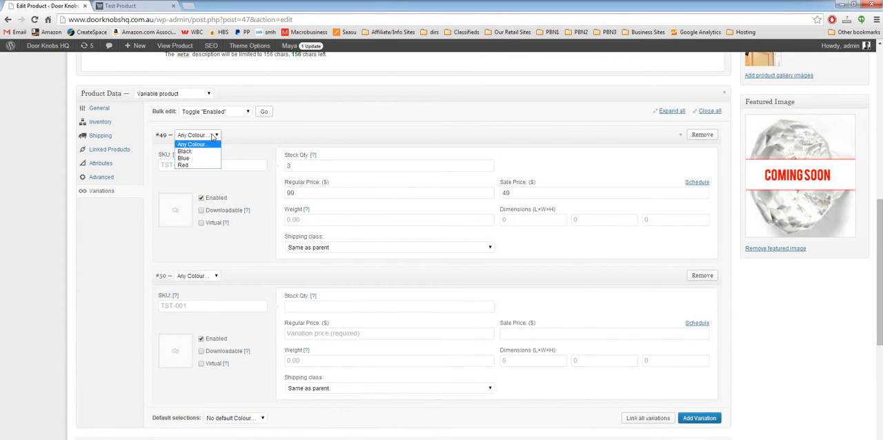
left_click(210, 152)
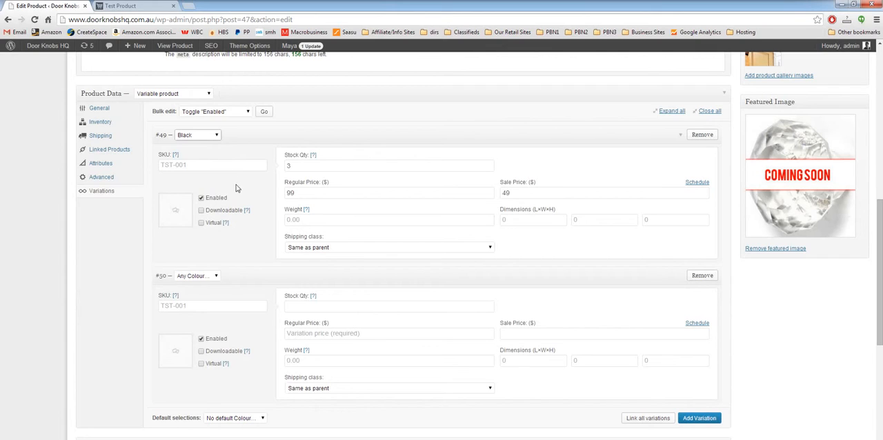
left_click(213, 276)
left_click(206, 300)
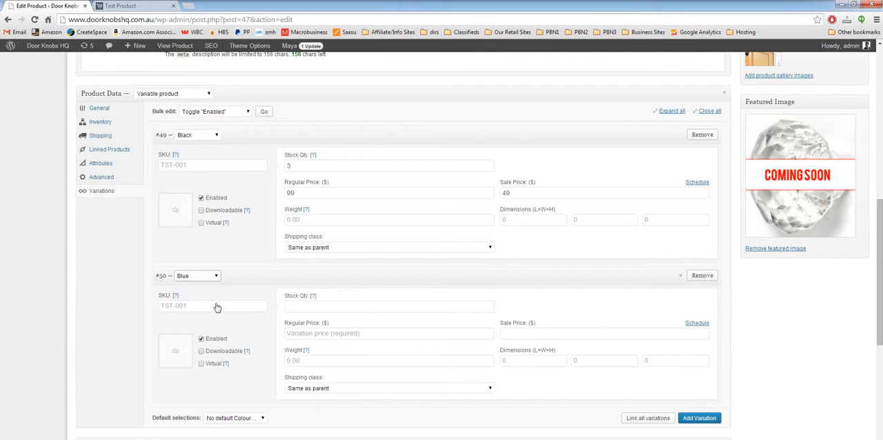
Set the Blue variation's stock quantity to 4, regular price to $99 and sale price to $49
left_click(304, 303)
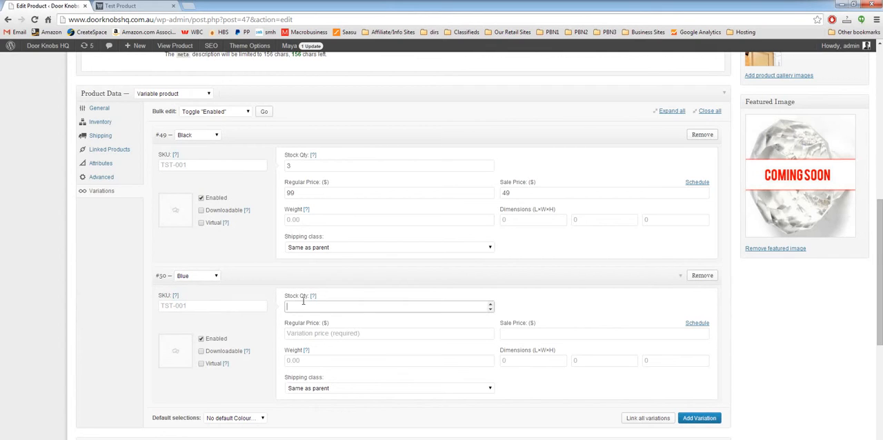
type("4")
left_click(385, 333)
type("99")
left_click(533, 334)
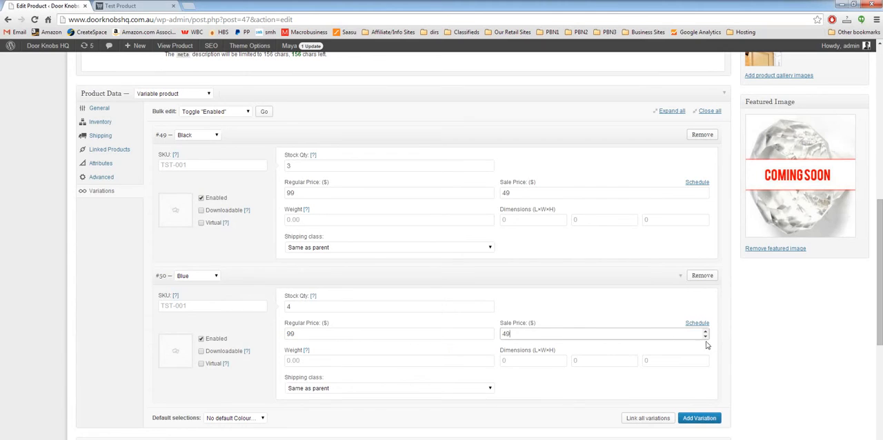
Add a third variation to the product and assign it the colour Red
scroll(759, 348, "down", 1)
left_click(699, 373)
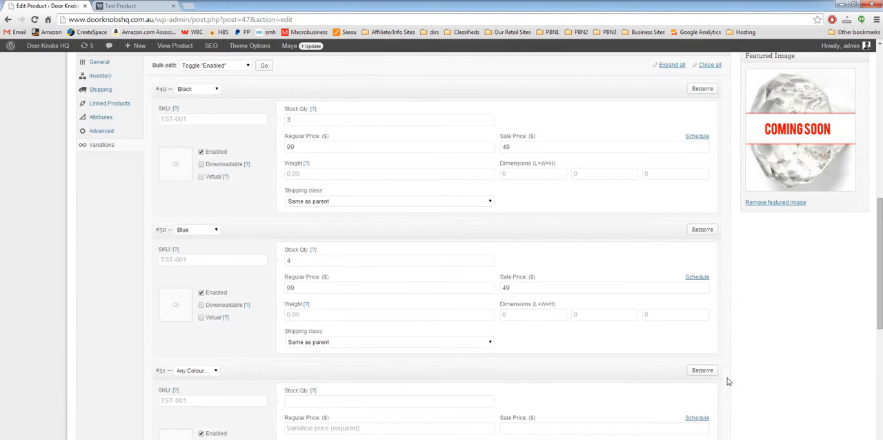
left_click(202, 370)
left_click(207, 402)
Set the Red variation's stock quantity to 1 and its regular price to $99, leaving the sale price blank
left_click(311, 402)
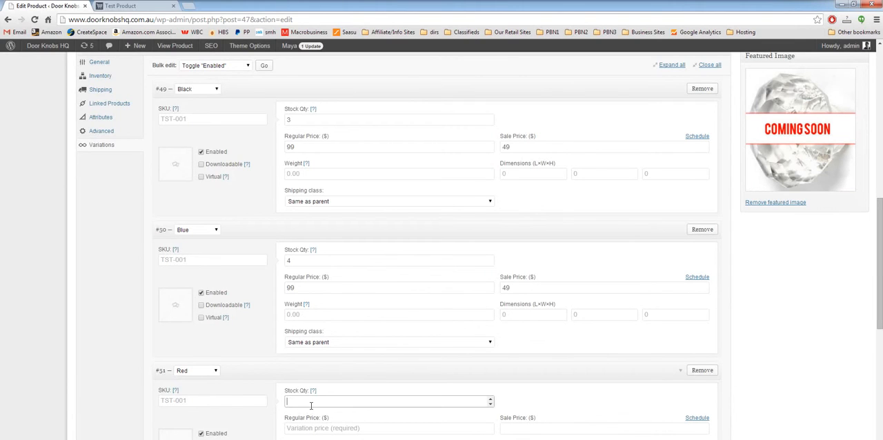
type("1")
scroll(93, 376, "down", 1)
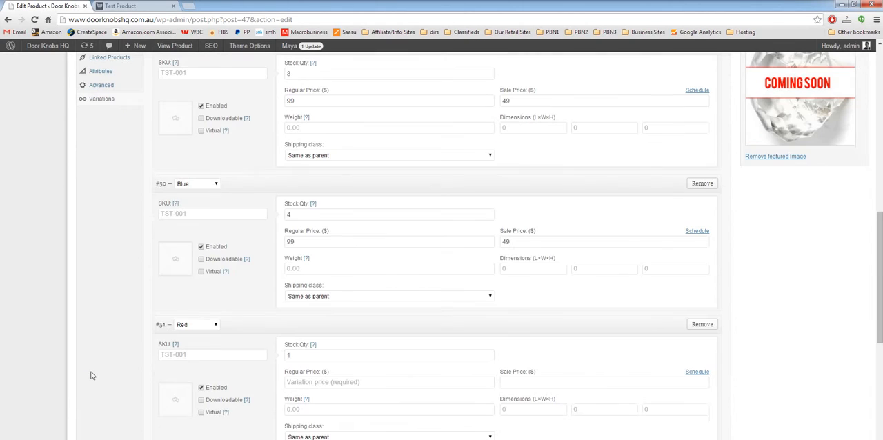
left_click(332, 384)
type("99")
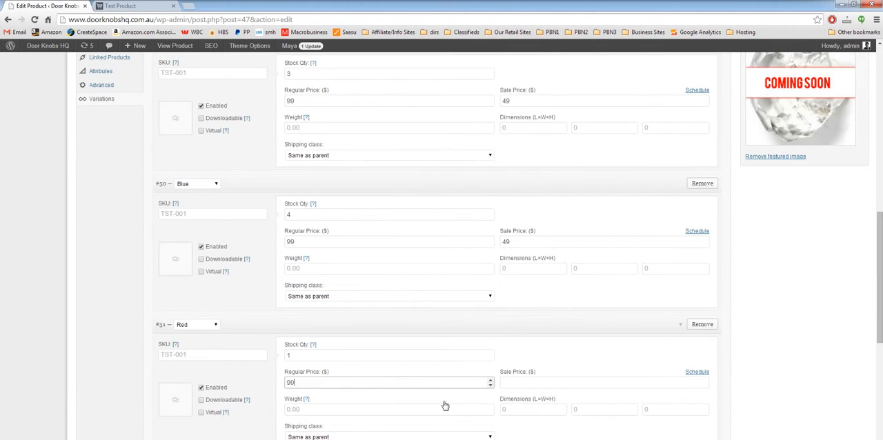
left_click(524, 384)
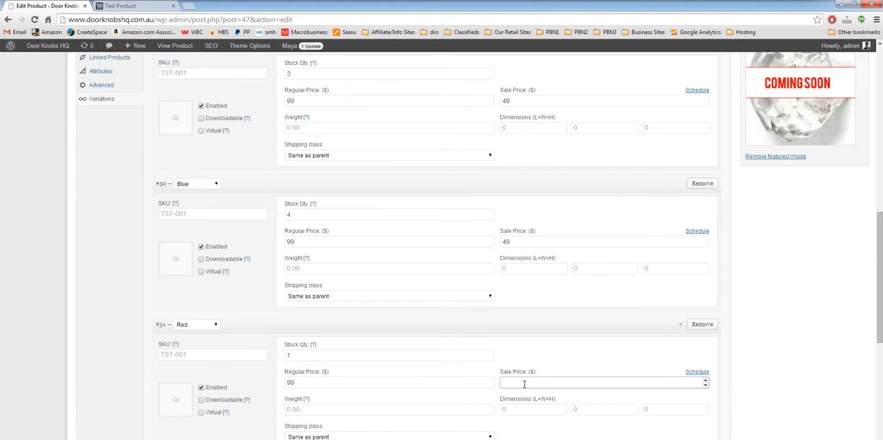
left_click(765, 394)
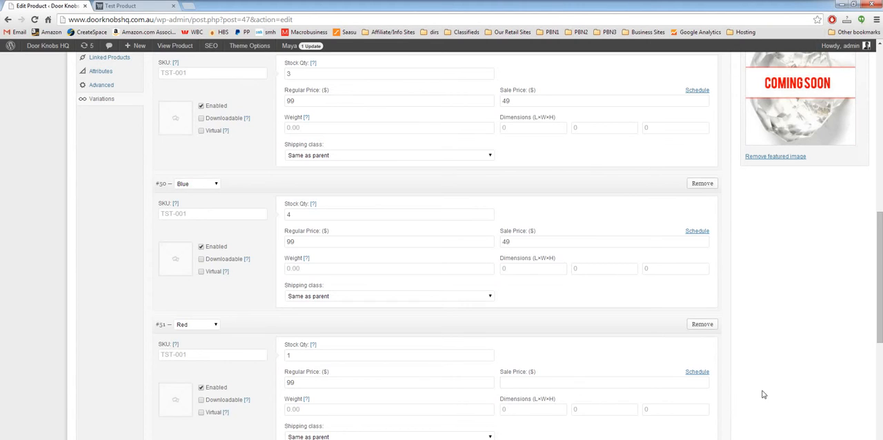
Update the product to save its three colour variations
scroll(750, 403, "down", 1)
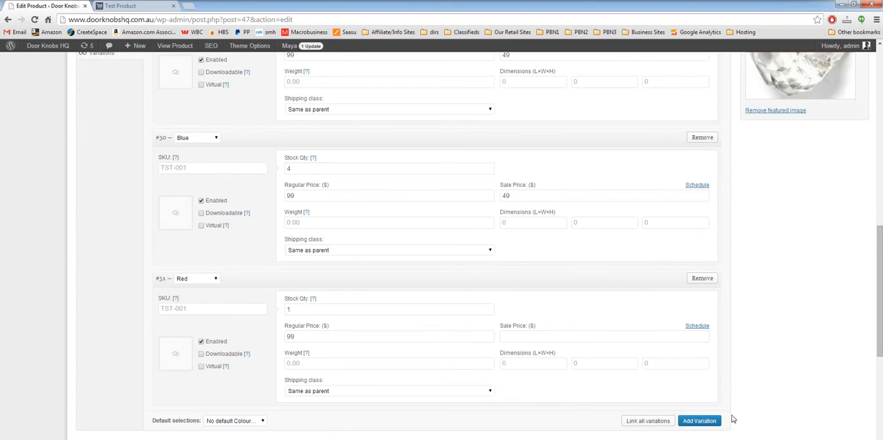
scroll(745, 398, "up", 9)
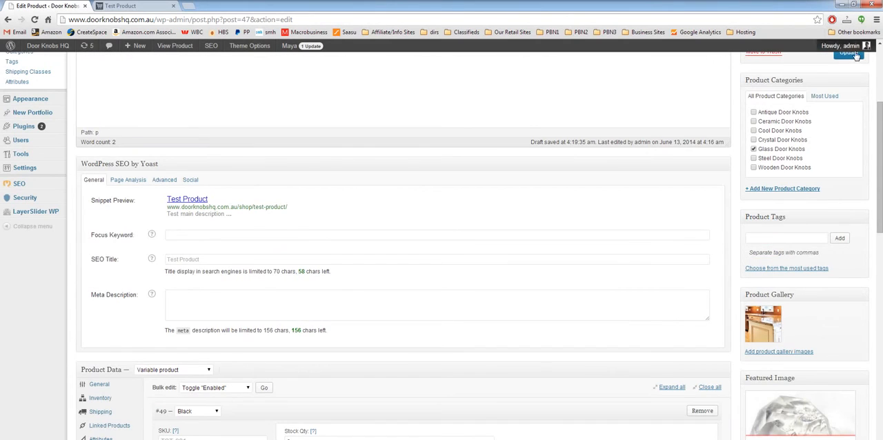
left_click(846, 55)
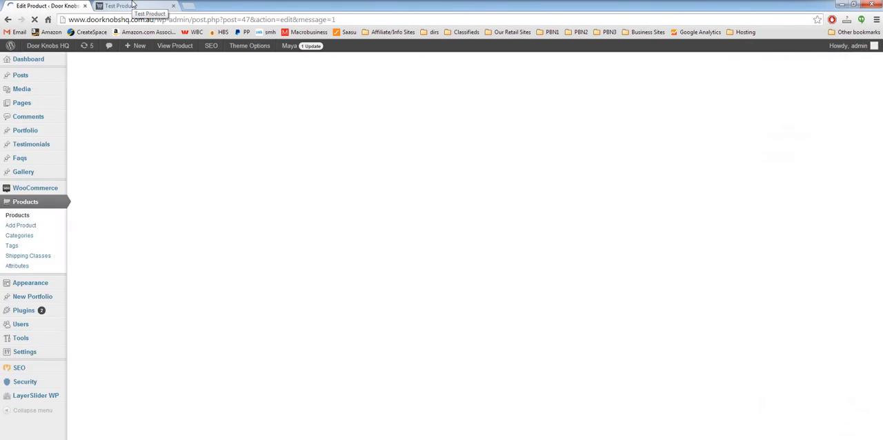
Reload the Test Product storefront page and view the available Colour options
left_click(133, 5)
right_click(108, 108)
left_click(128, 136)
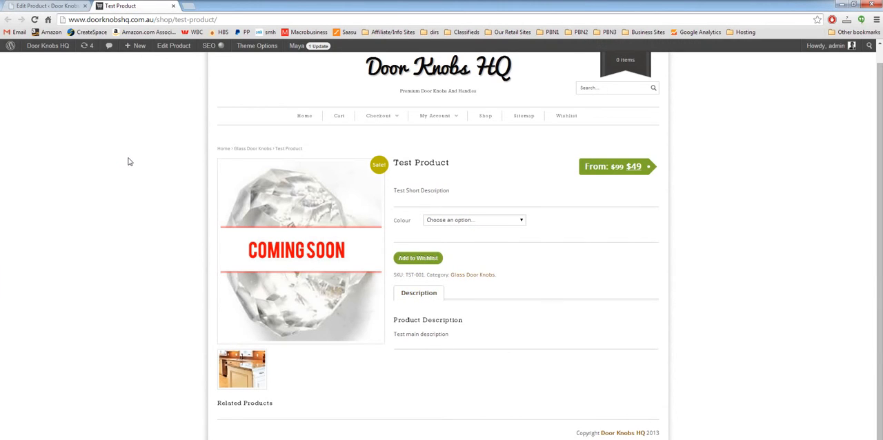
left_click(510, 220)
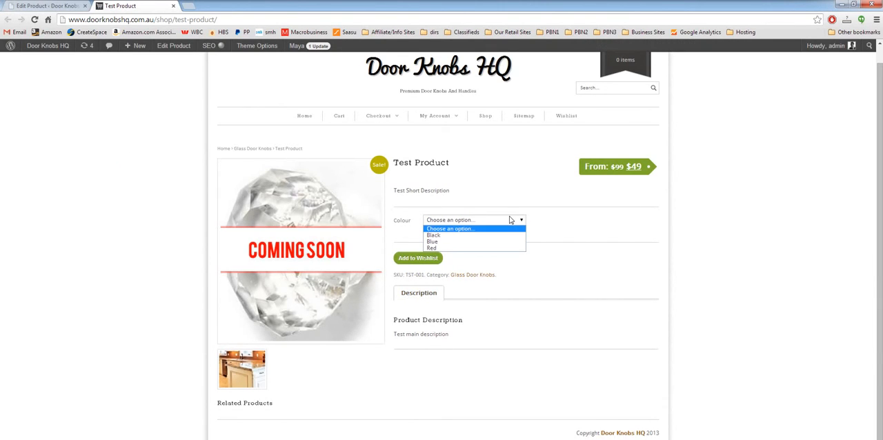
left_click(549, 209)
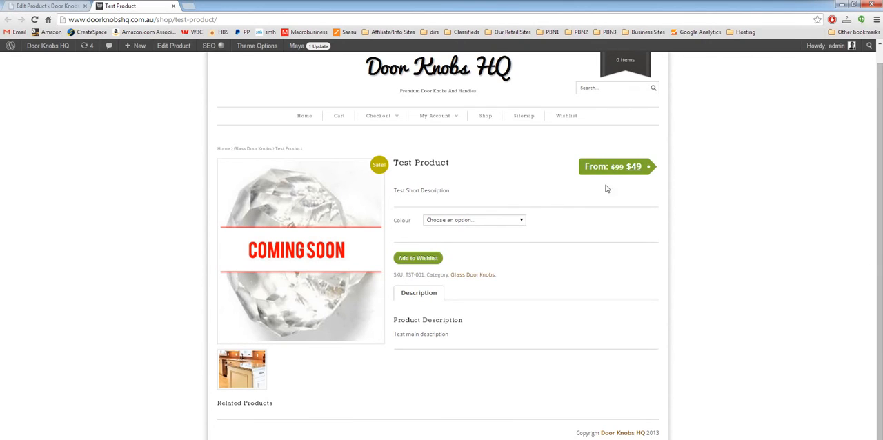
Check the price and stock of the Black, Blue and Red options on the storefront page, and return to the product editor
left_click(508, 220)
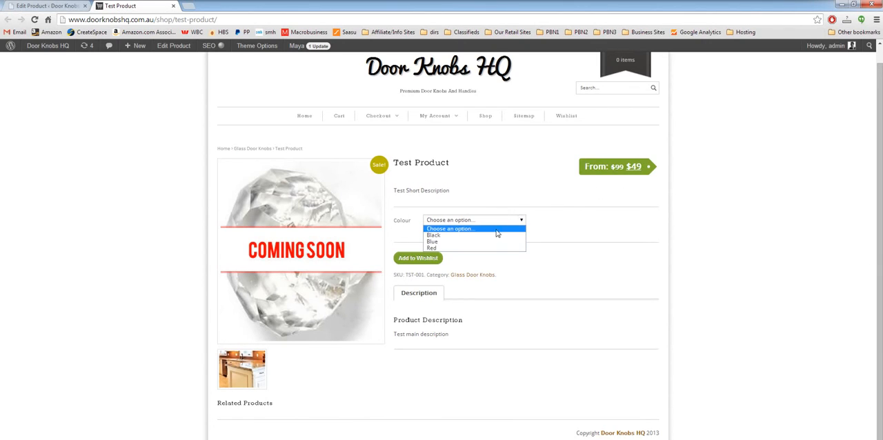
left_click(495, 236)
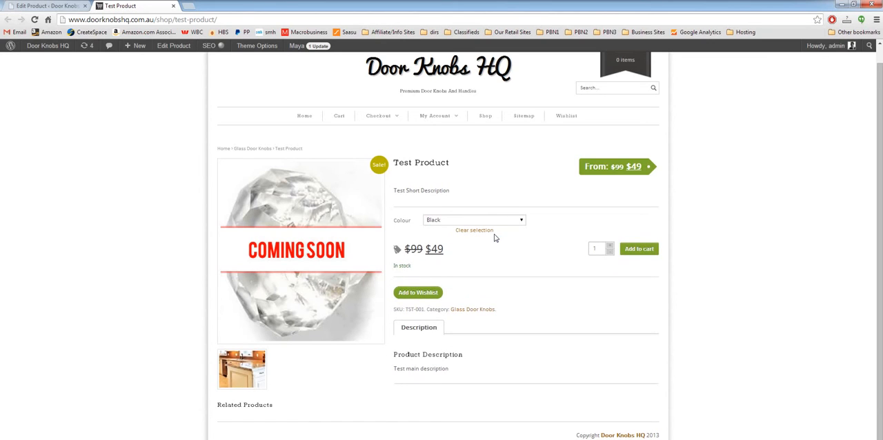
left_click(464, 221)
left_click(469, 242)
left_click(474, 221)
left_click(475, 248)
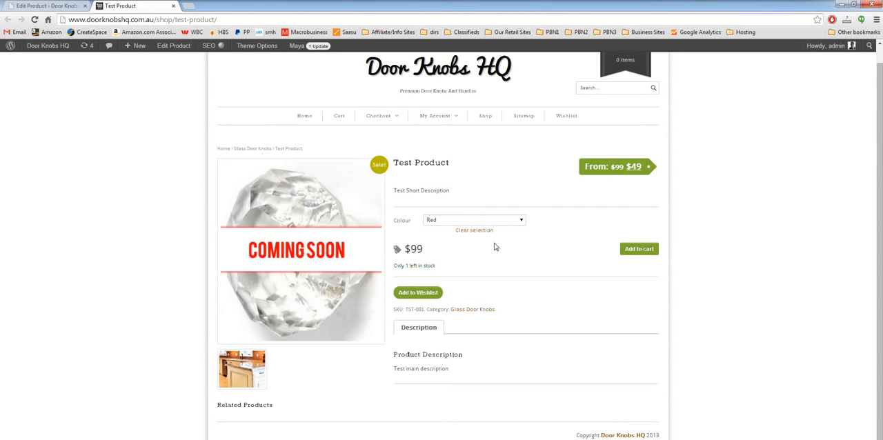
left_click(43, 5)
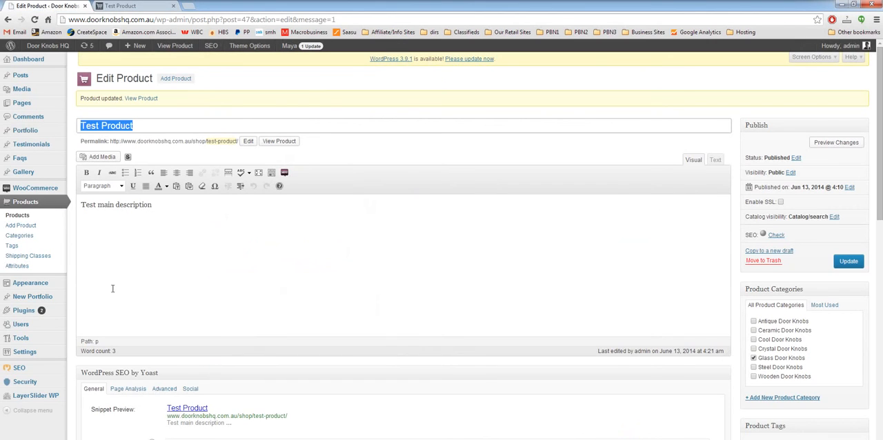